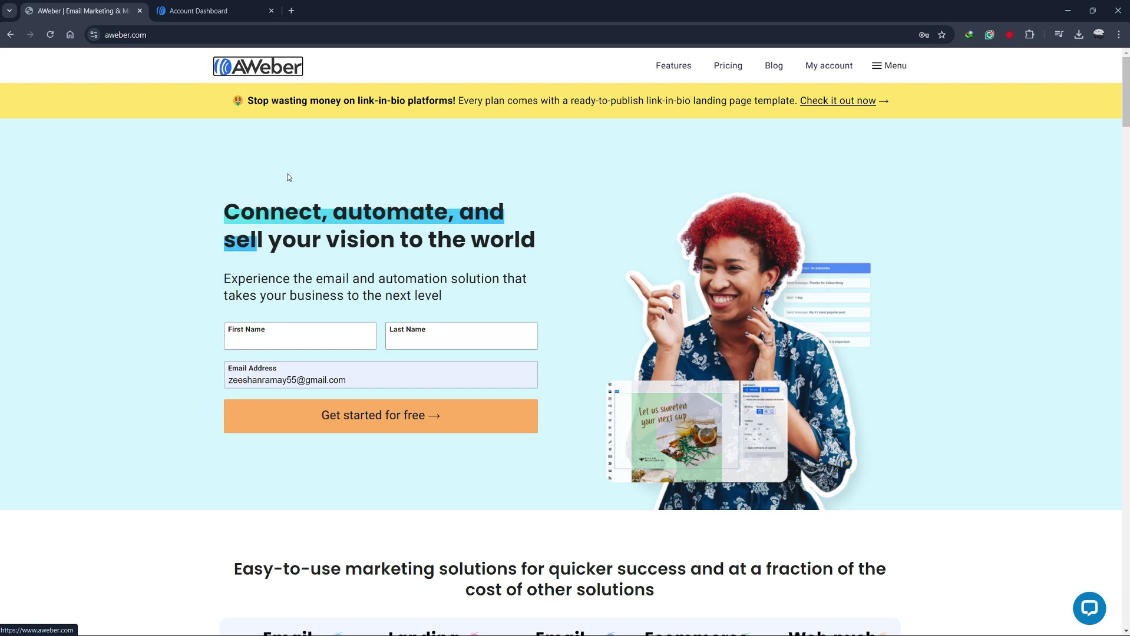
Switch to the AWeber account dashboard, go to the landing pages area and start creating a new landing page.
click(204, 13)
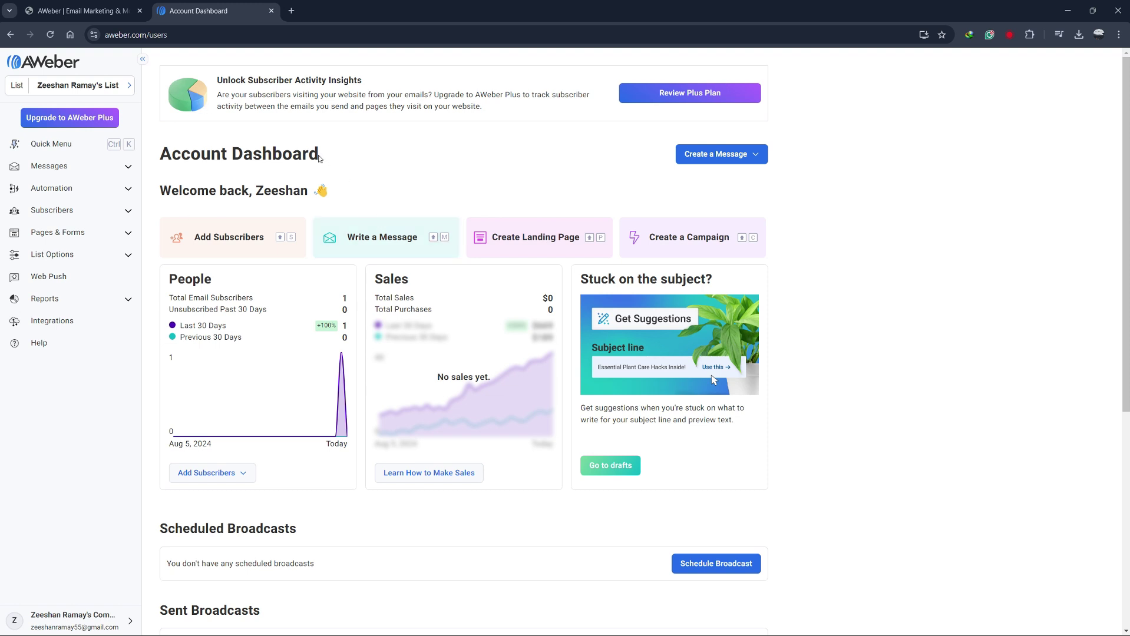
drag(319, 158, 148, 135)
click(144, 148)
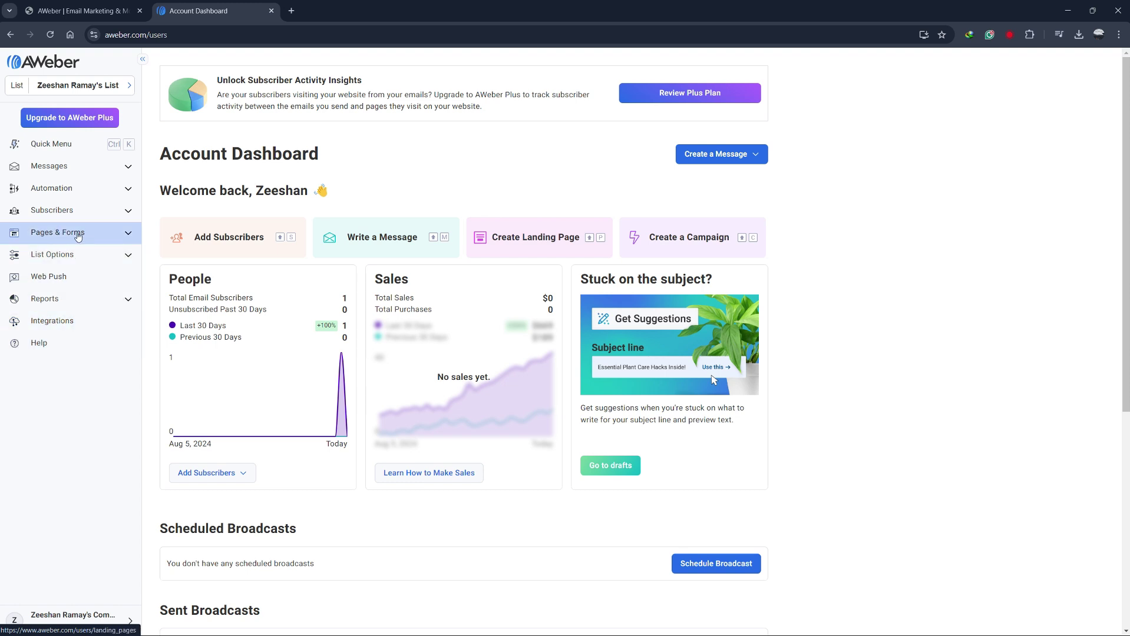
click(127, 236)
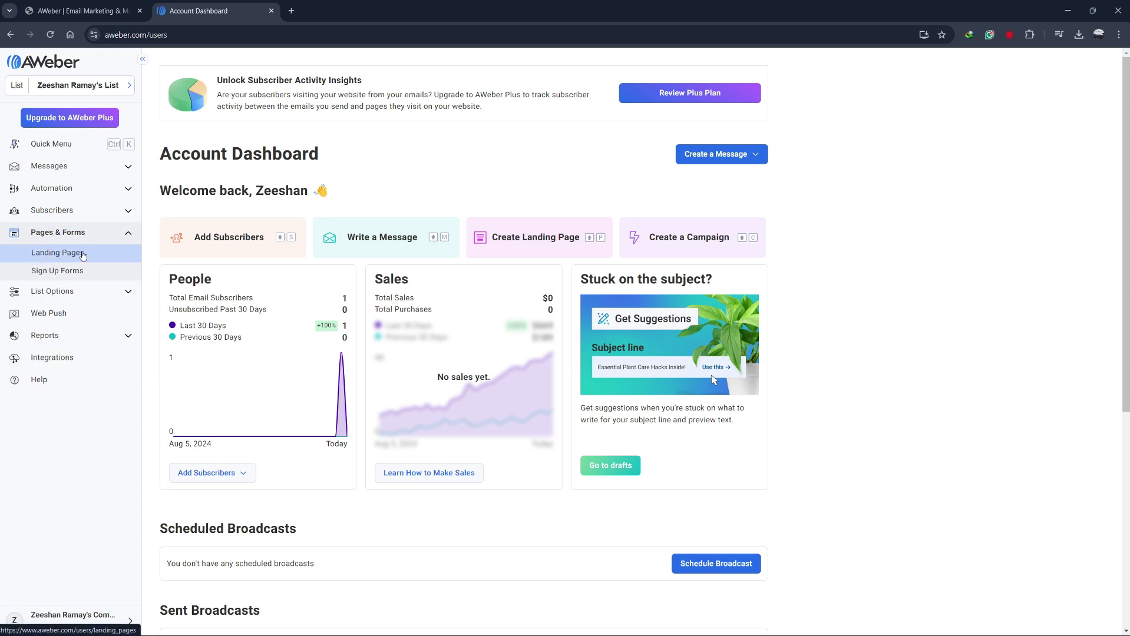
click(58, 259)
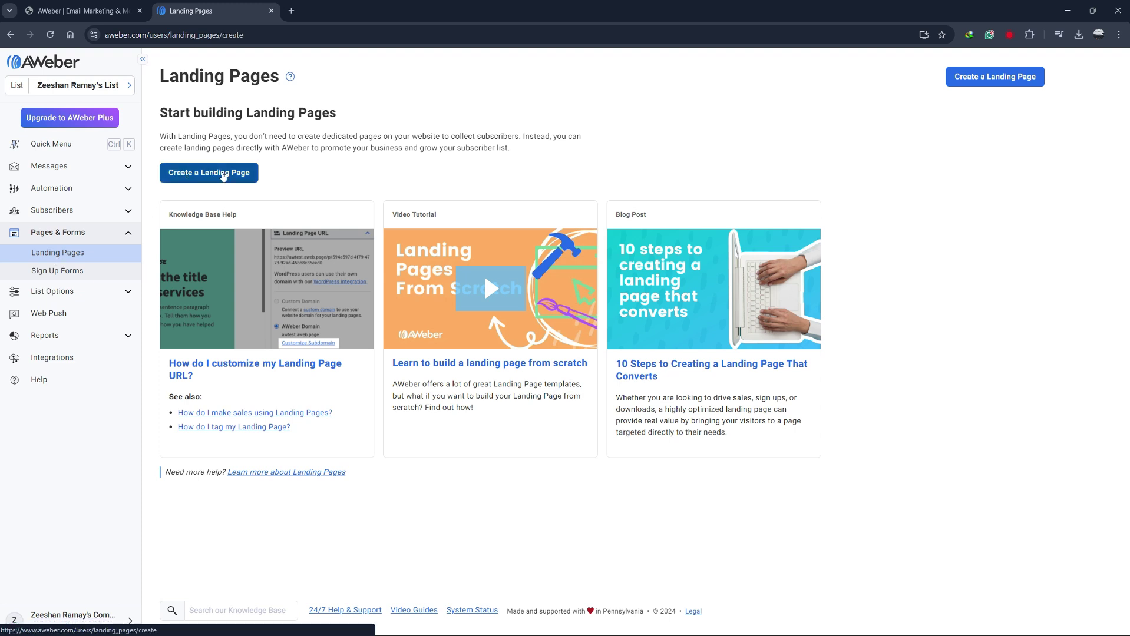
click(223, 174)
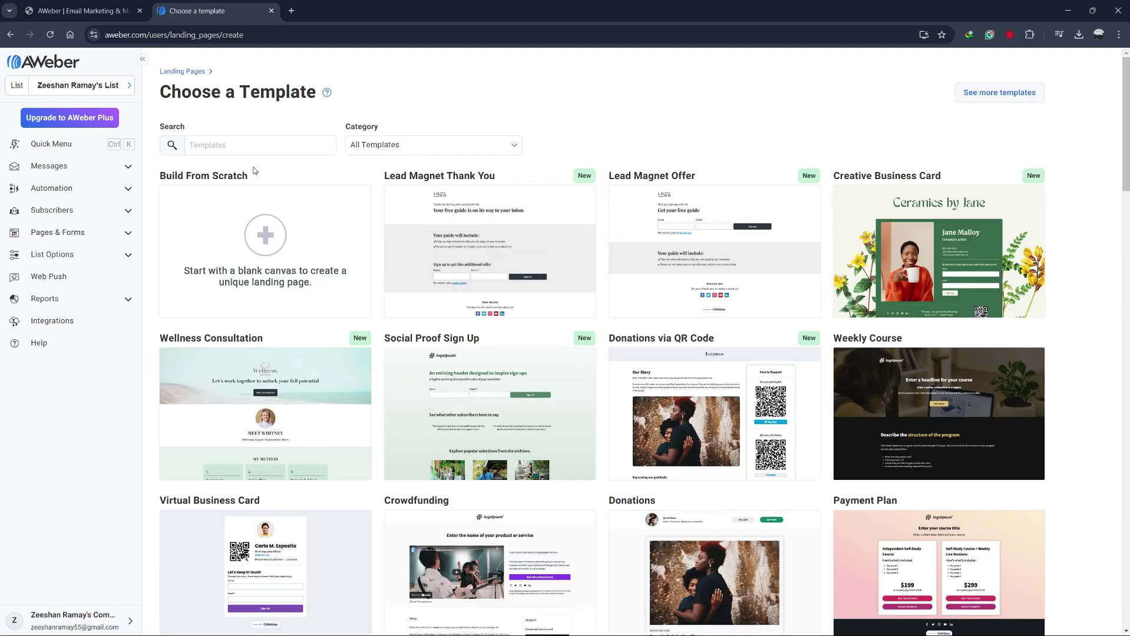
Search the landing page templates for "sale" and choose the Flash Sale template.
scroll(611, 331, down, 5)
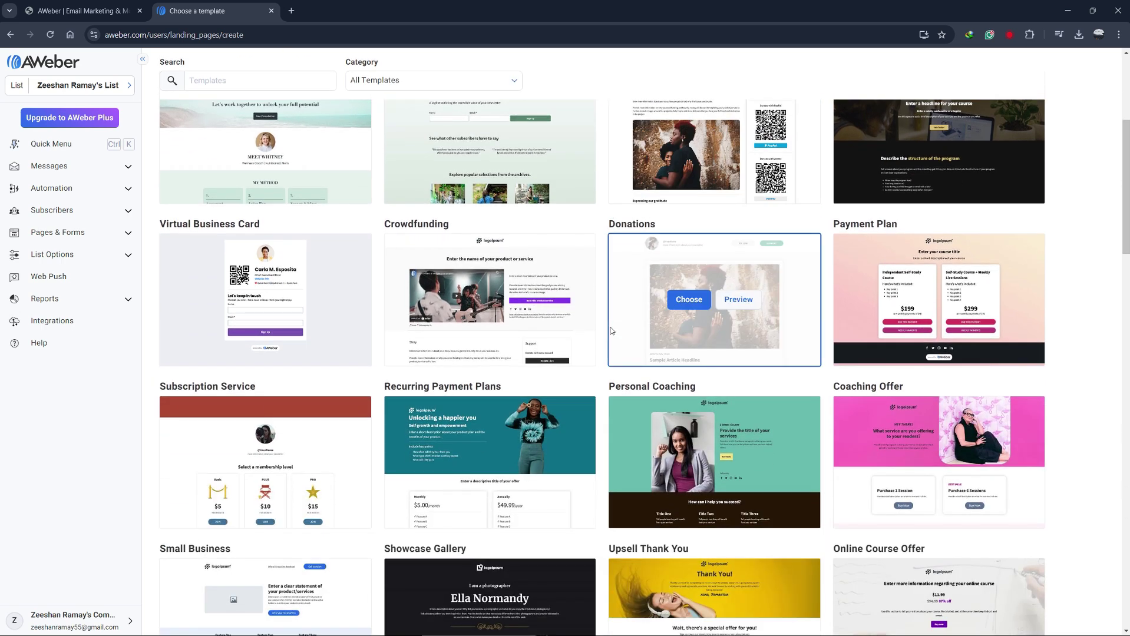
scroll(611, 332, down, 2)
scroll(607, 326, up, 7)
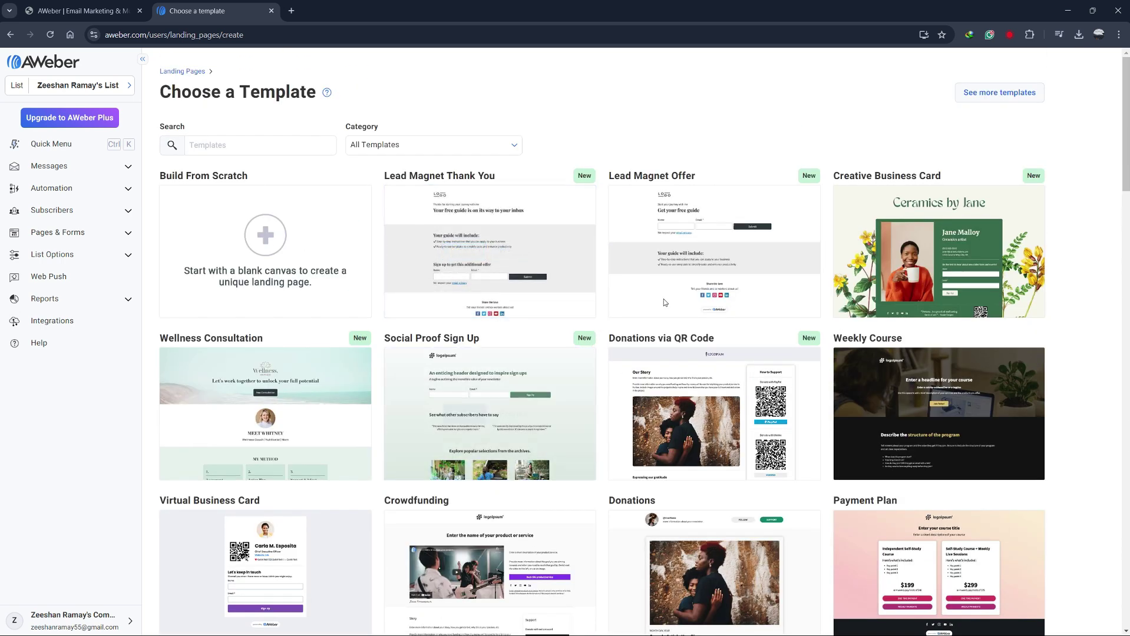
mouse_move(245, 259)
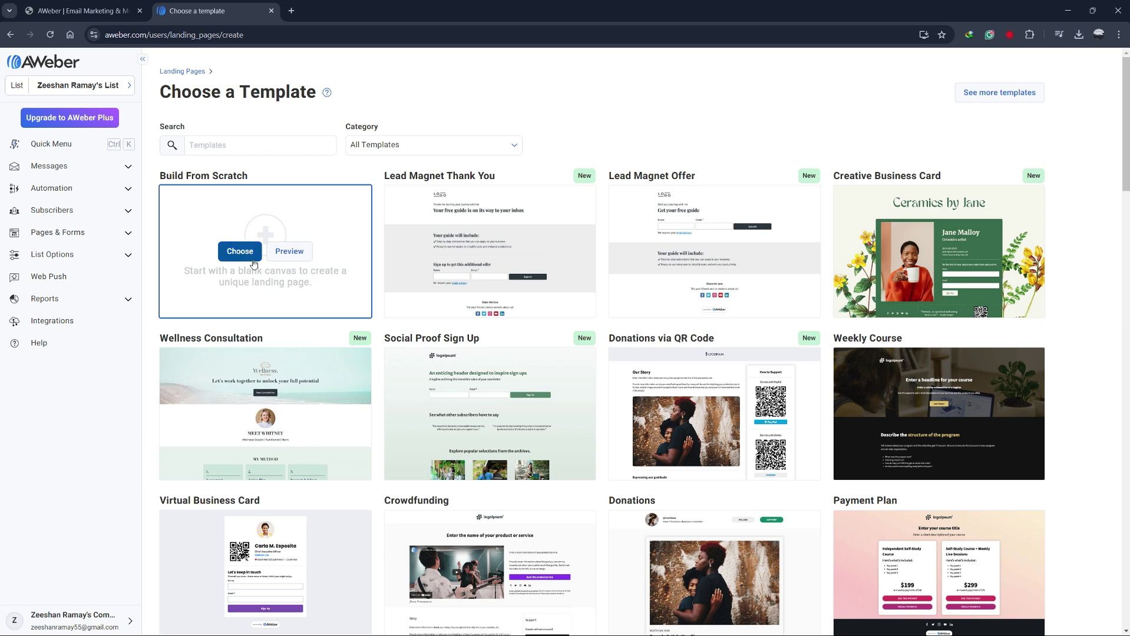
click(227, 152)
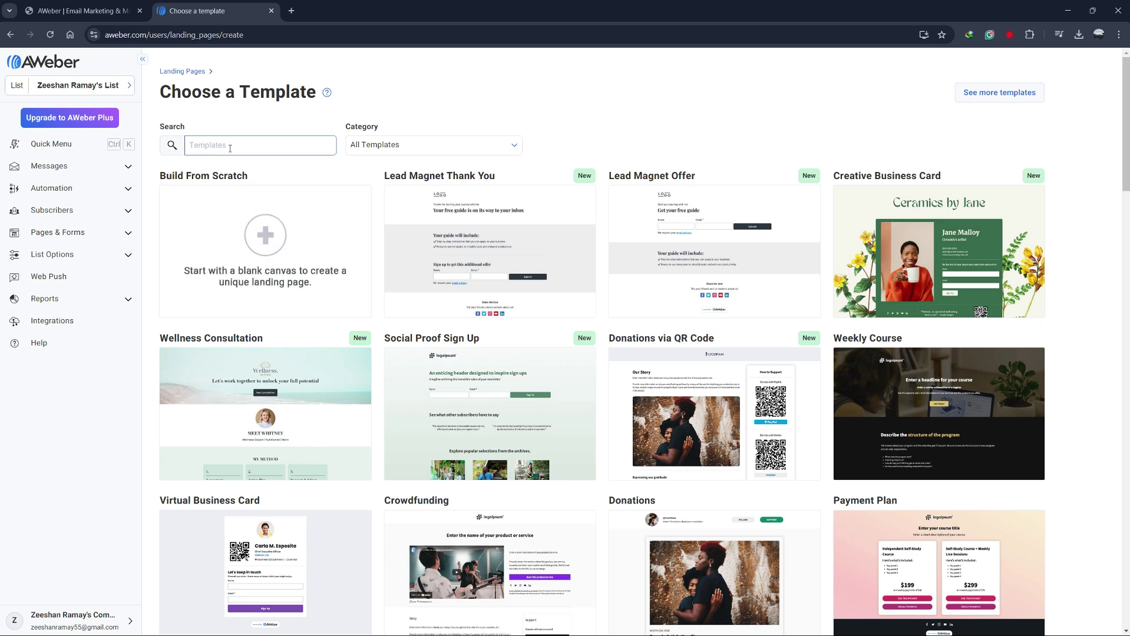
click(231, 148)
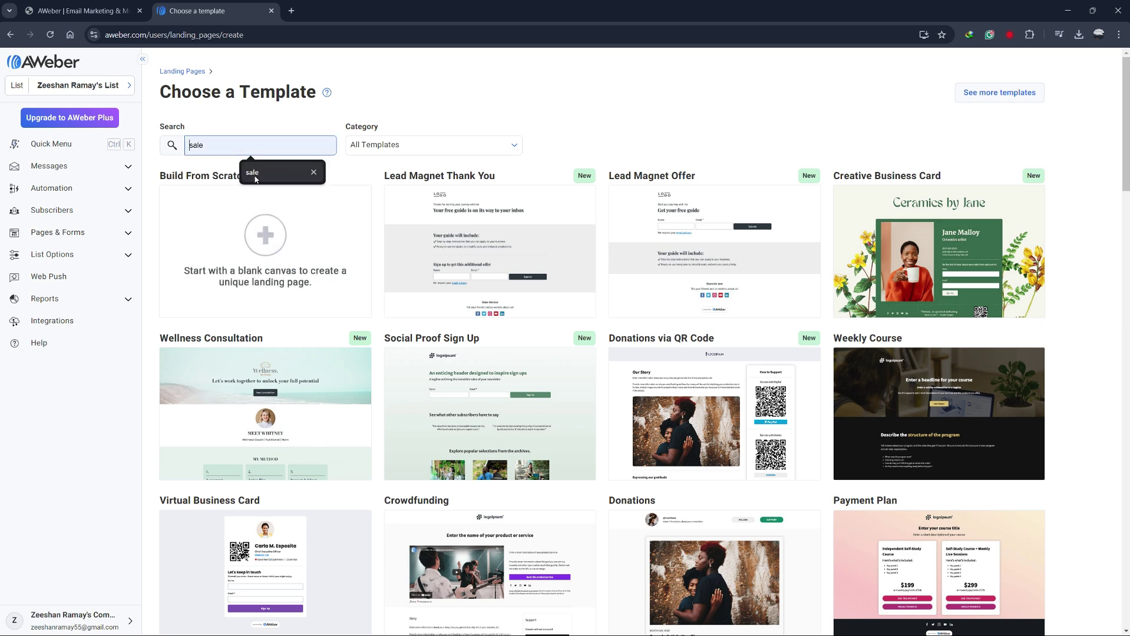
click(255, 174)
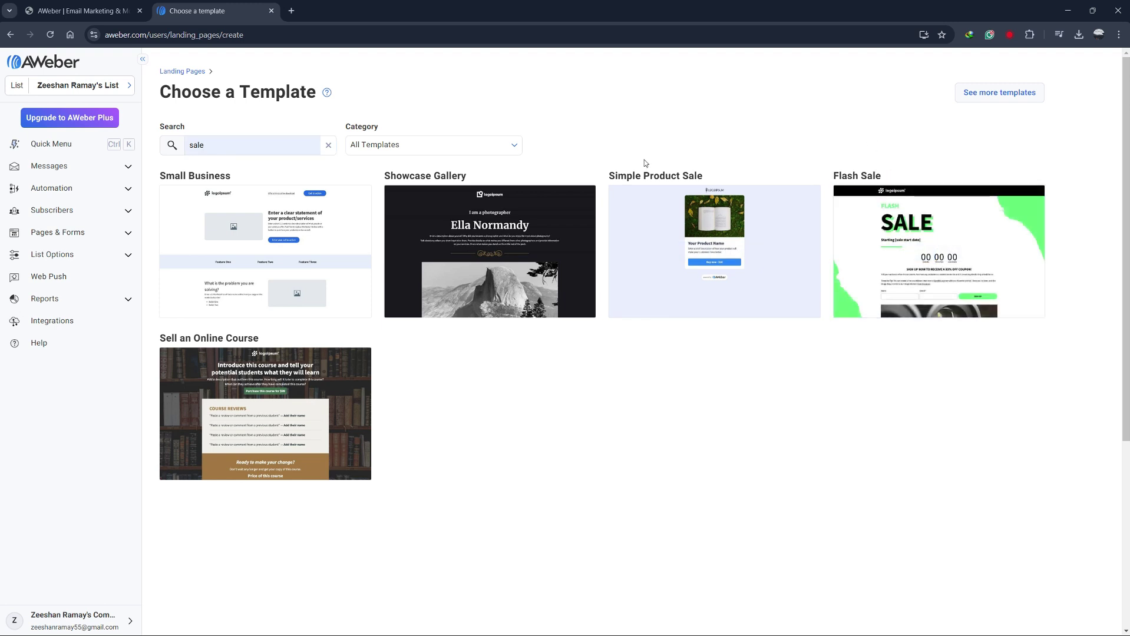
mouse_move(800, 222)
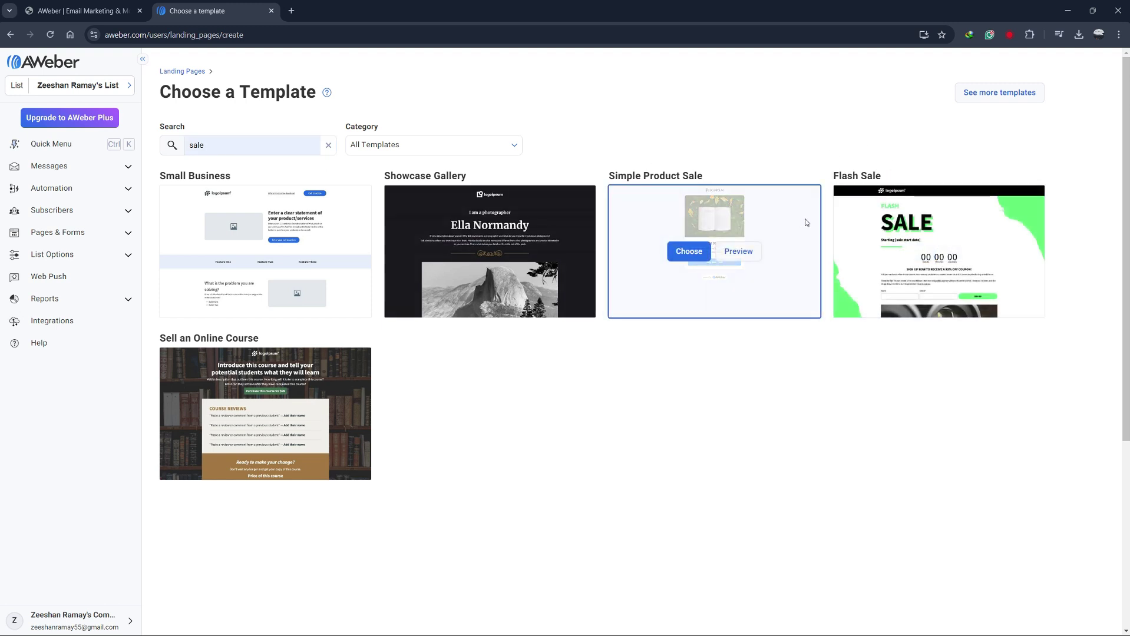
mouse_move(847, 233)
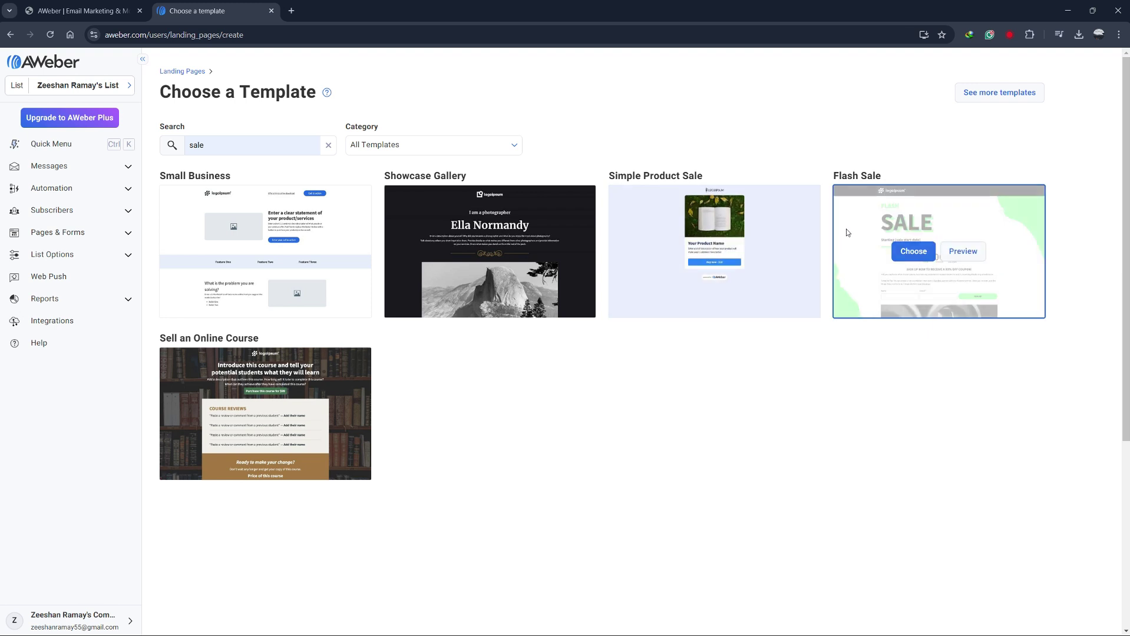
click(913, 252)
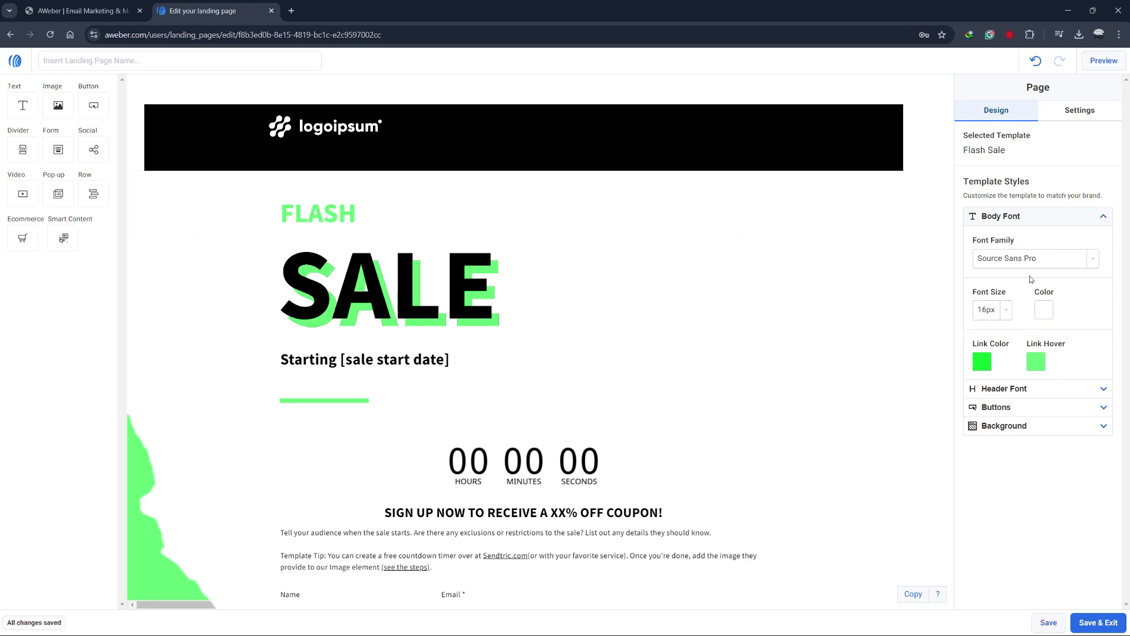
Replace the logo in the black header row with a text element reading "Lolita Fashion".
click(328, 135)
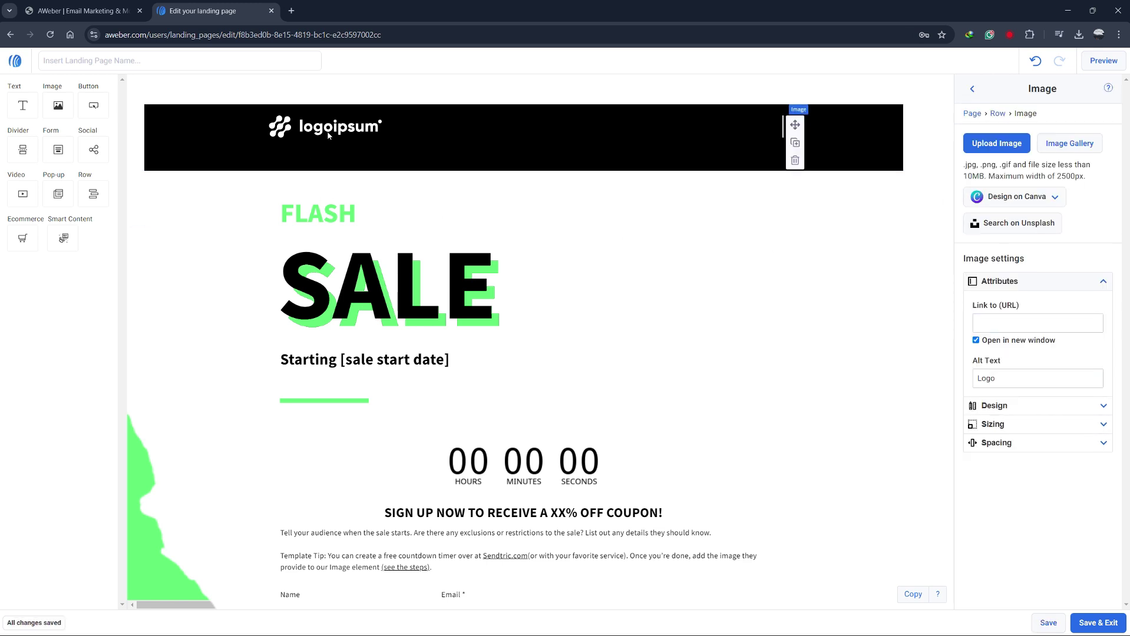
key(Delete)
drag(22, 105, 339, 138)
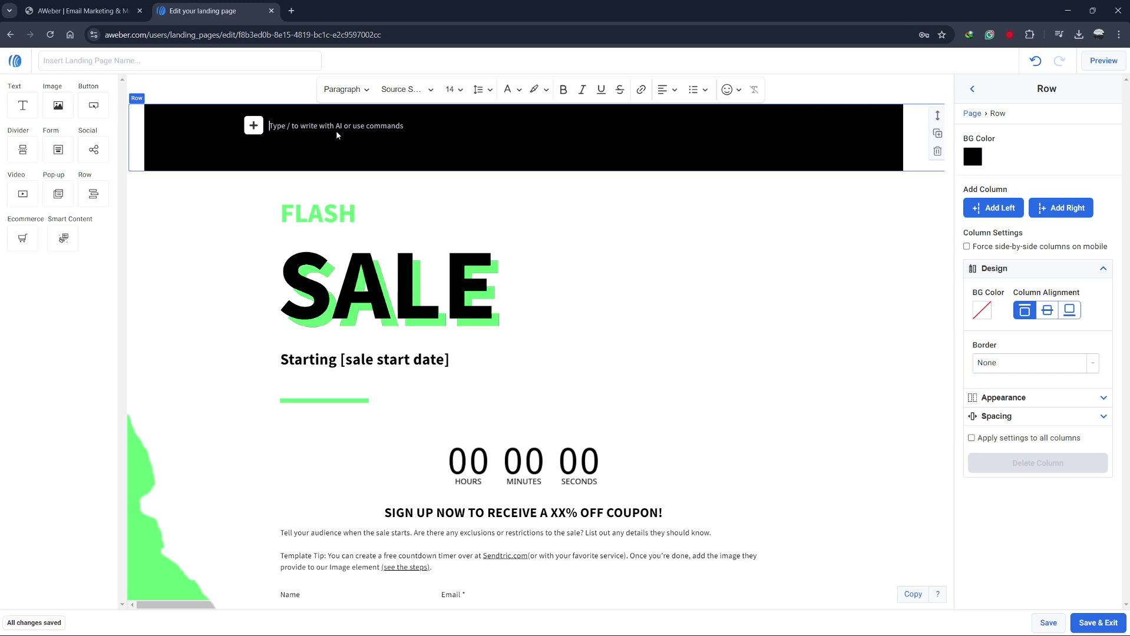
text(Lolita Fashion)
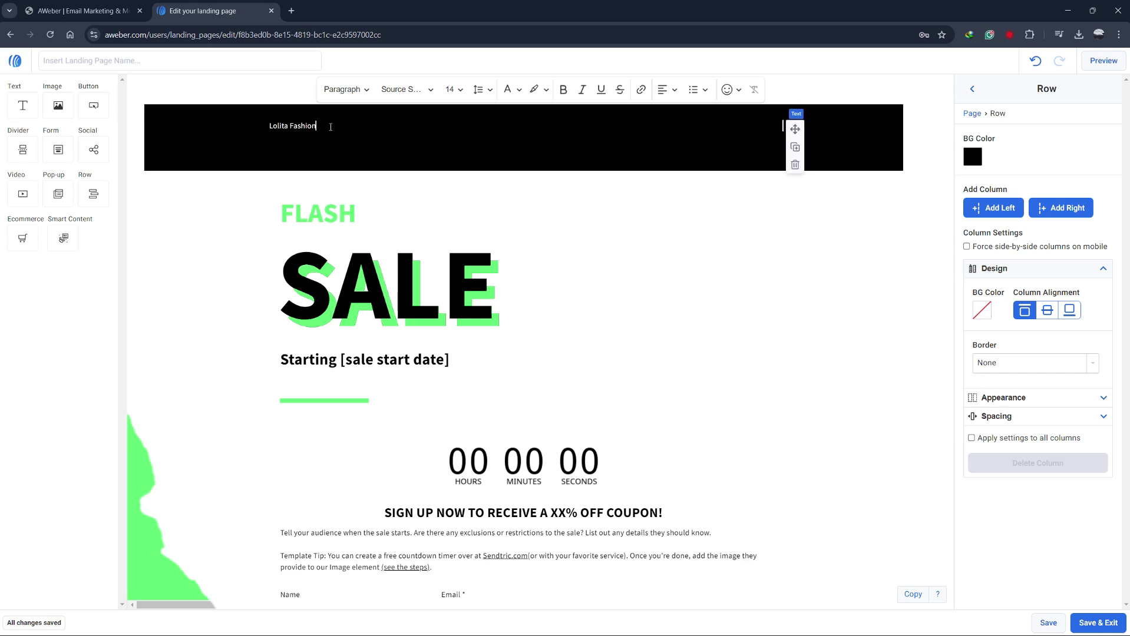
Set the "Lolita Fashion" header text to font size 26 in Arial Black.
drag(331, 127, 263, 131)
click(459, 93)
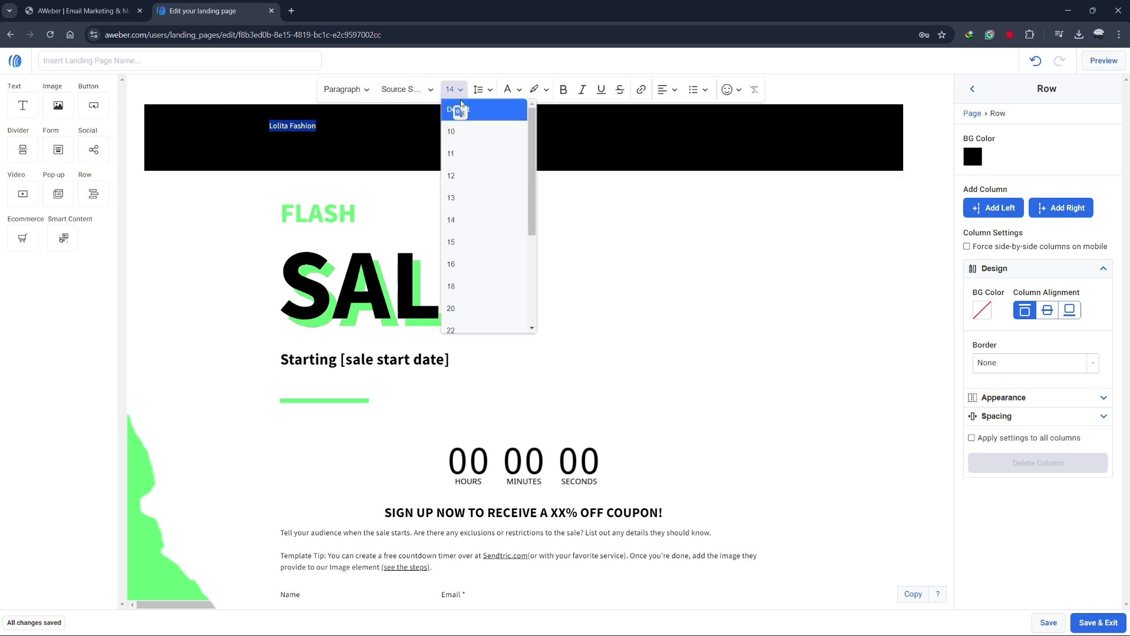
scroll(462, 235, down, 2)
click(462, 267)
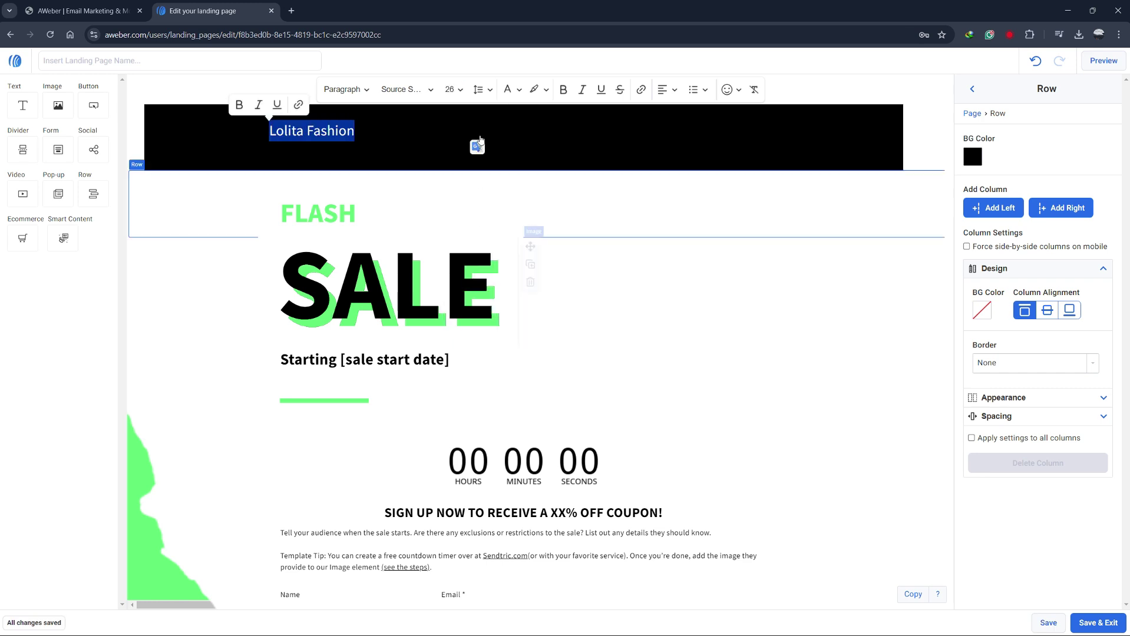
click(407, 89)
click(428, 155)
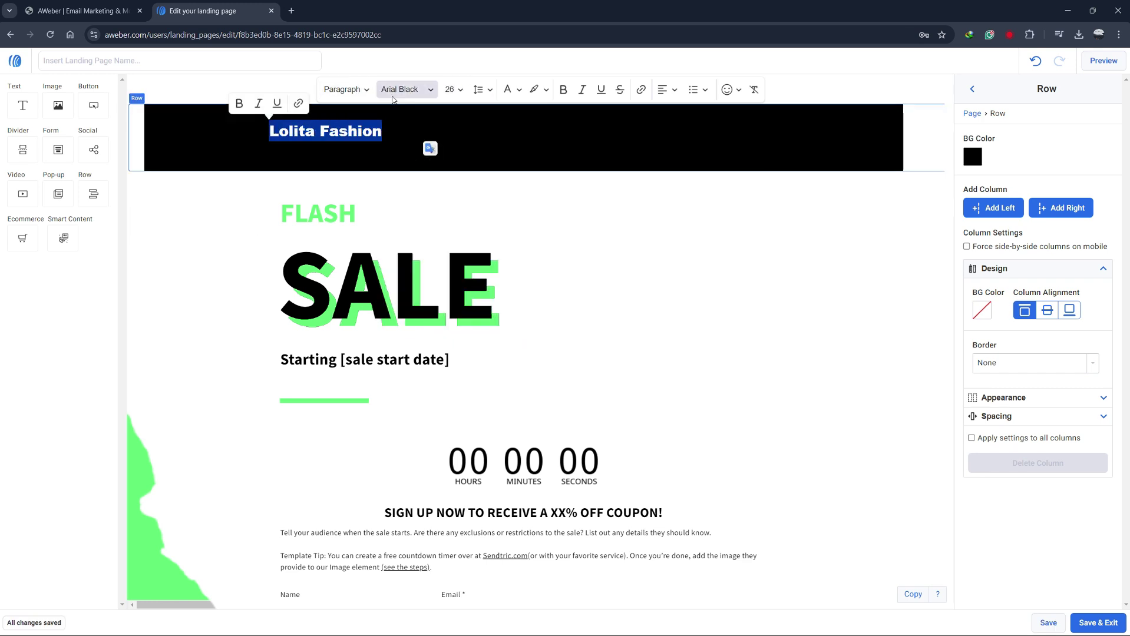
Center the "Lolita Fashion" header text, set its font size to 32 and underline it.
click(660, 96)
click(675, 131)
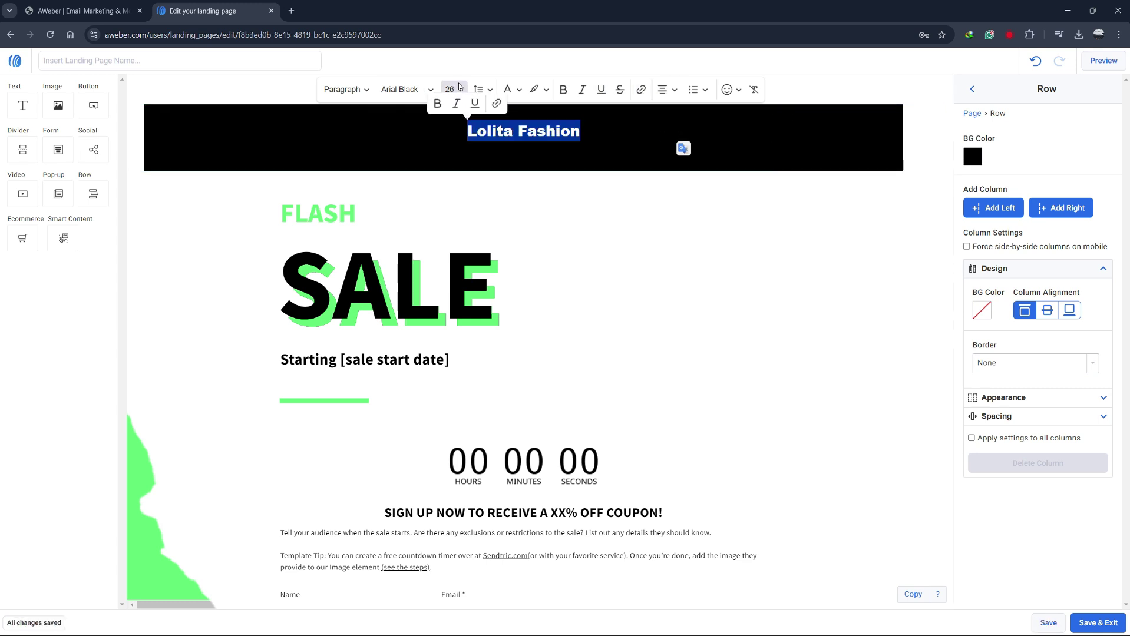
click(459, 86)
click(475, 263)
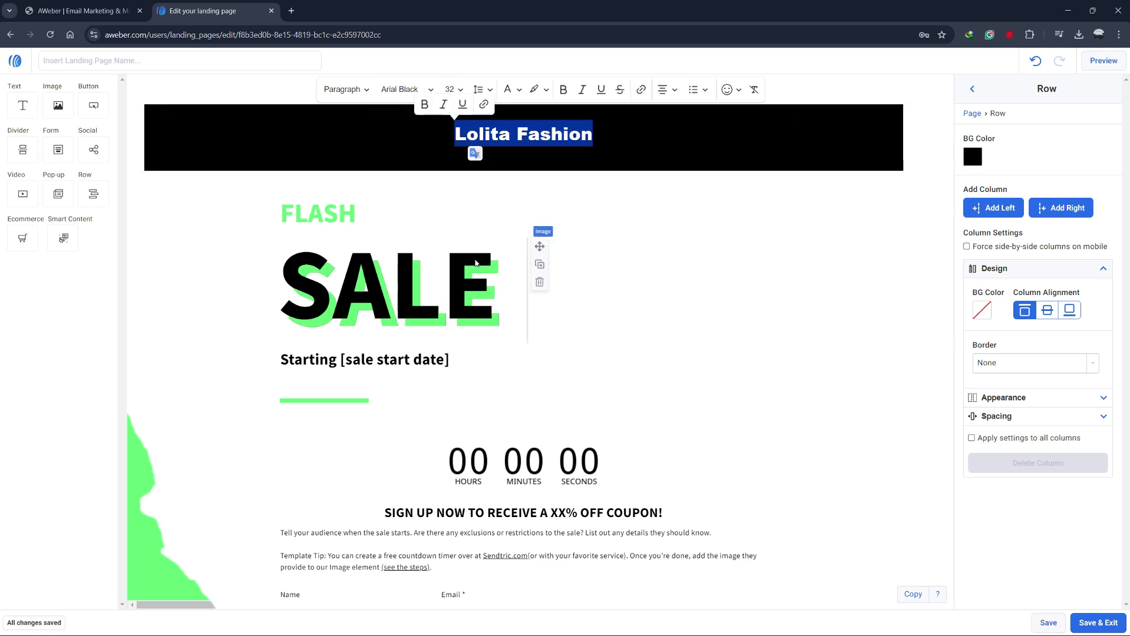
click(601, 89)
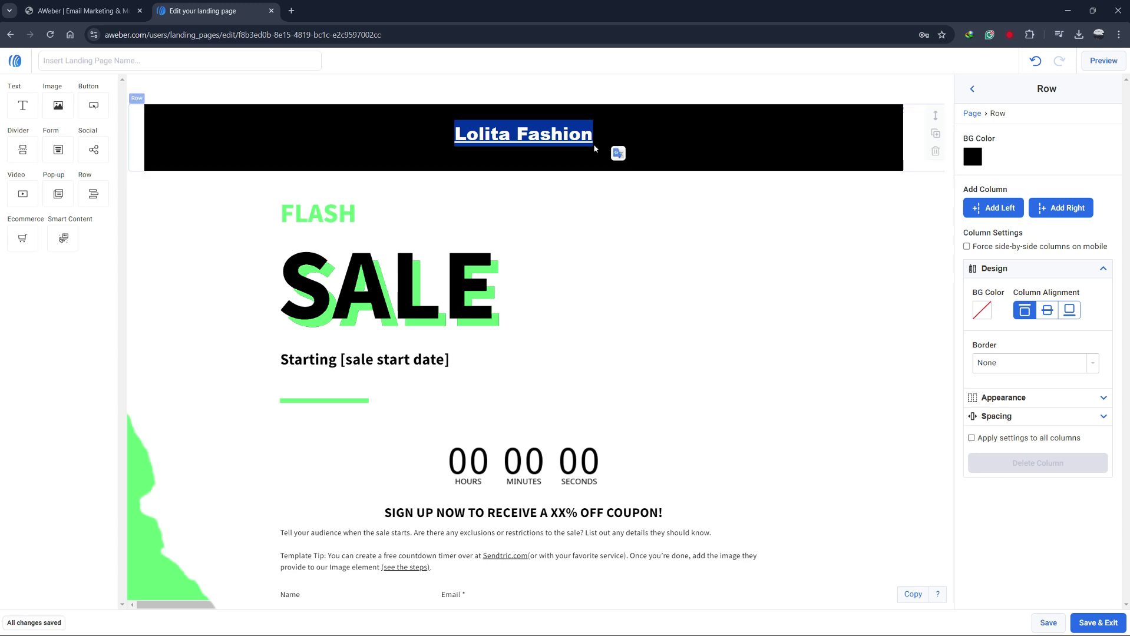
click(586, 244)
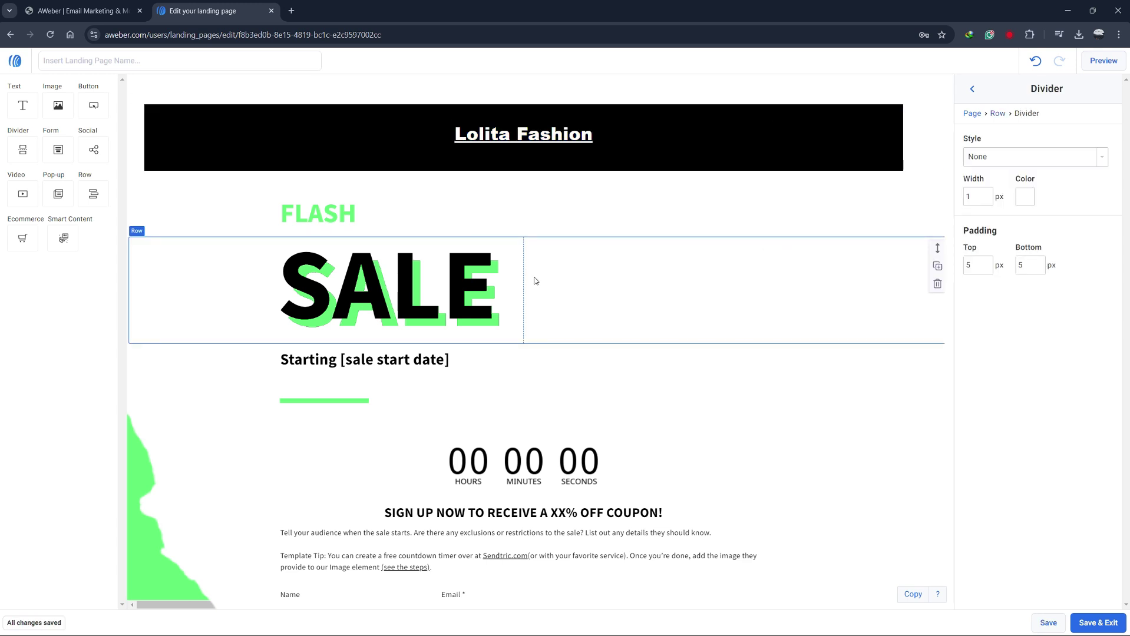
Delete the green FLASH heading and add a new text element reading "FLASH" directly above the SALE image.
click(360, 212)
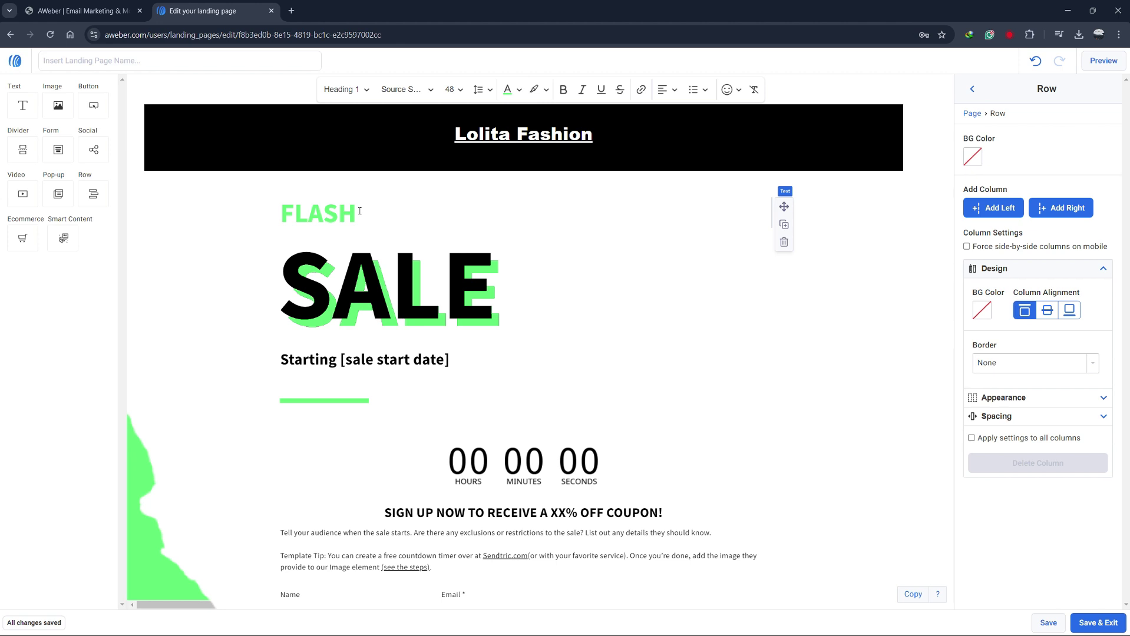
drag(360, 212, 279, 213)
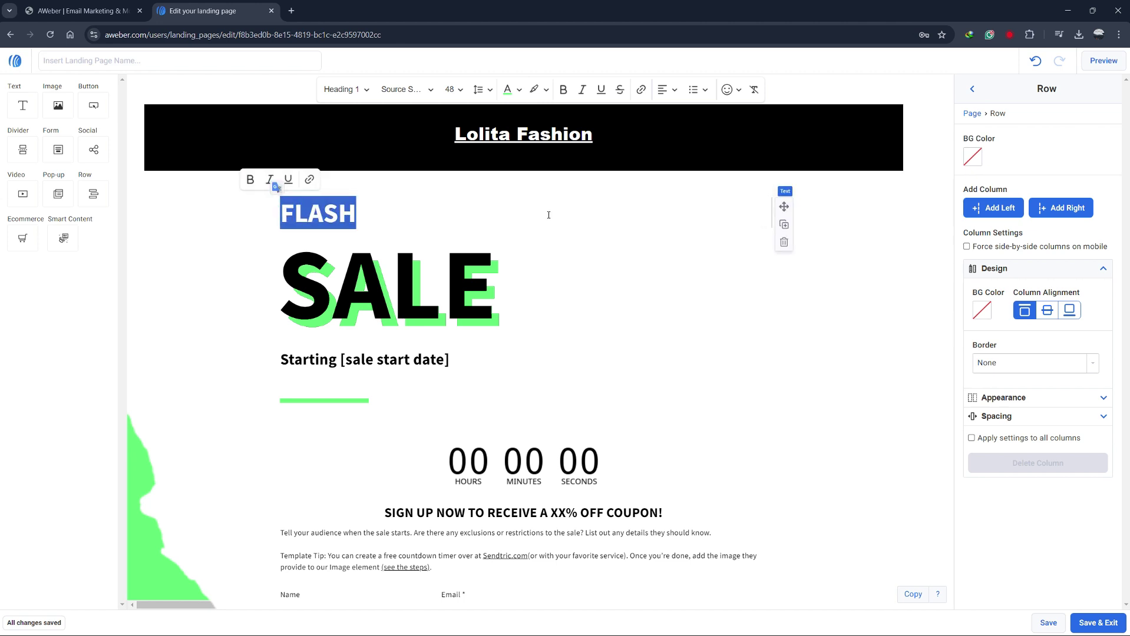
key(BackSpace)
key(BackSpace)
drag(22, 106, 258, 180)
click(312, 180)
text(FLASH)
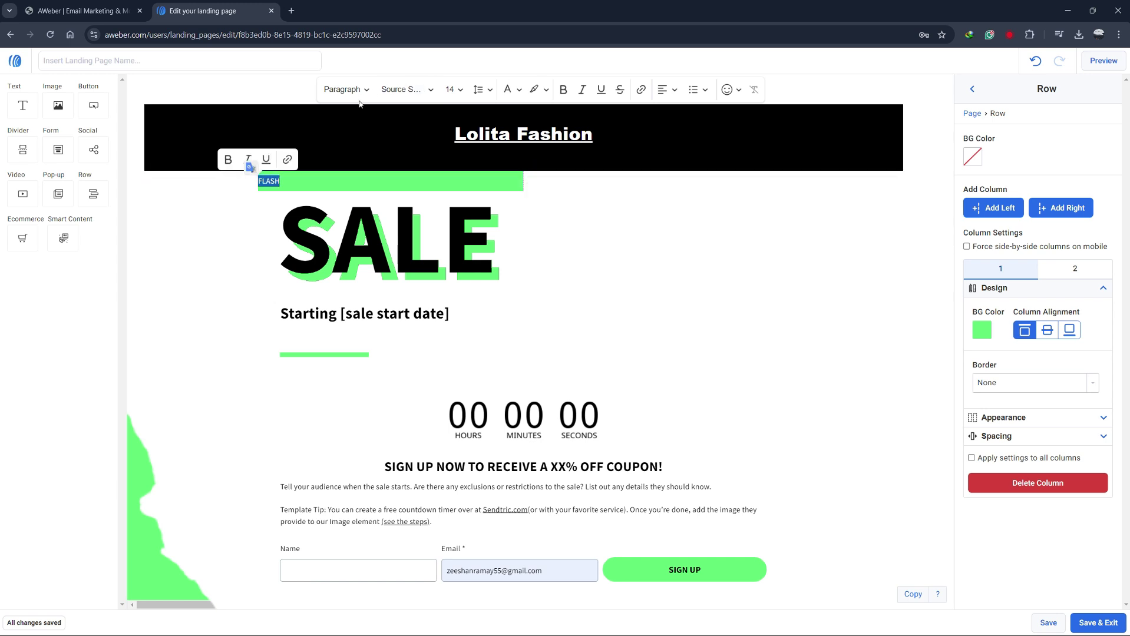
Format the new FLASH text as Heading 1 in Arial Black.
click(346, 89)
click(351, 131)
click(406, 89)
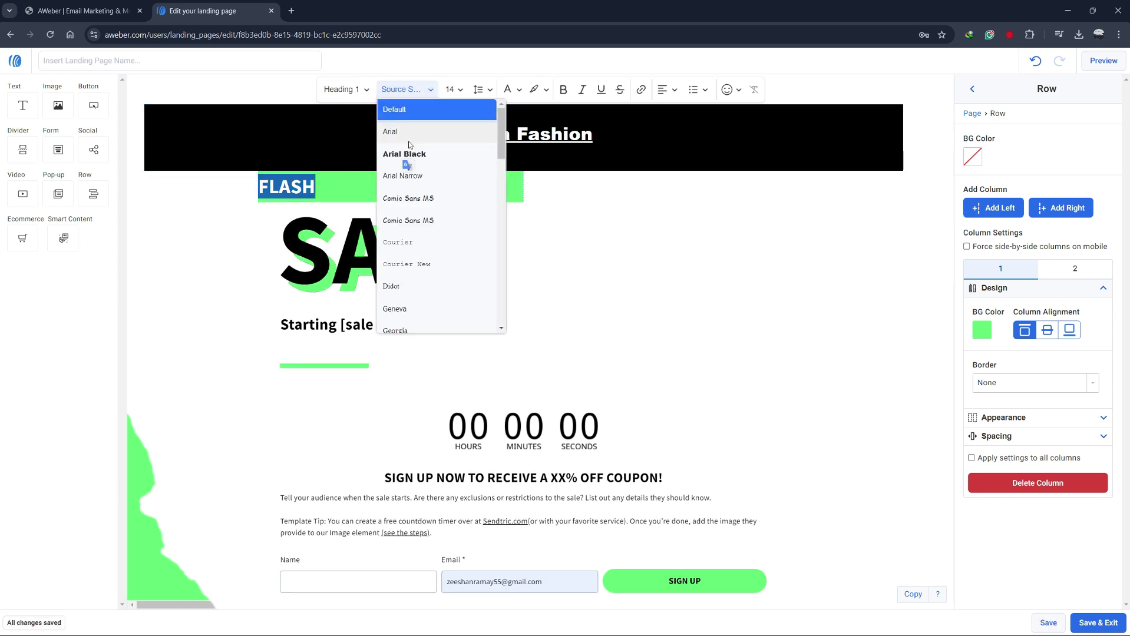
click(404, 221)
click(454, 90)
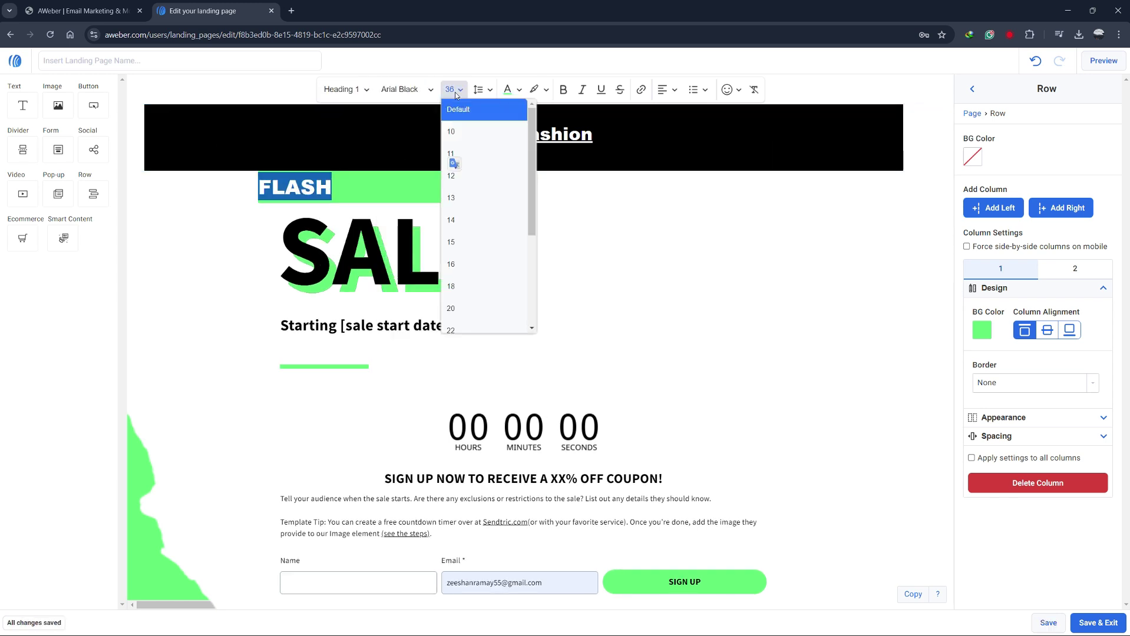
click(507, 89)
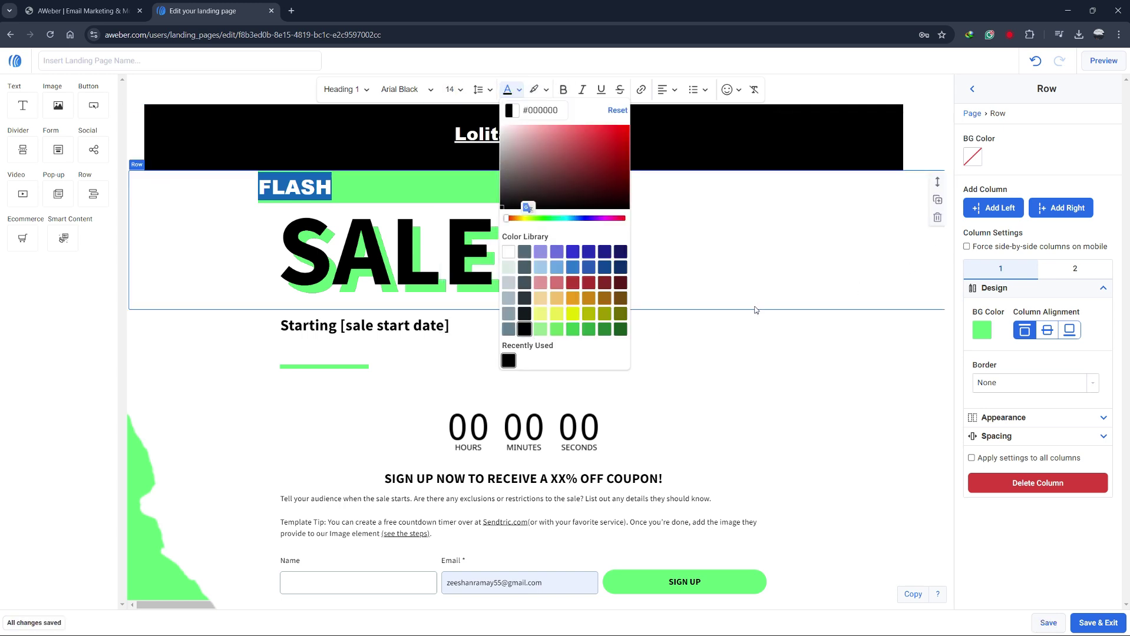
click(737, 298)
Delete the template's sign-up form with the name and email fields below the coupon text.
scroll(574, 288, down, 1)
scroll(574, 288, down, 2)
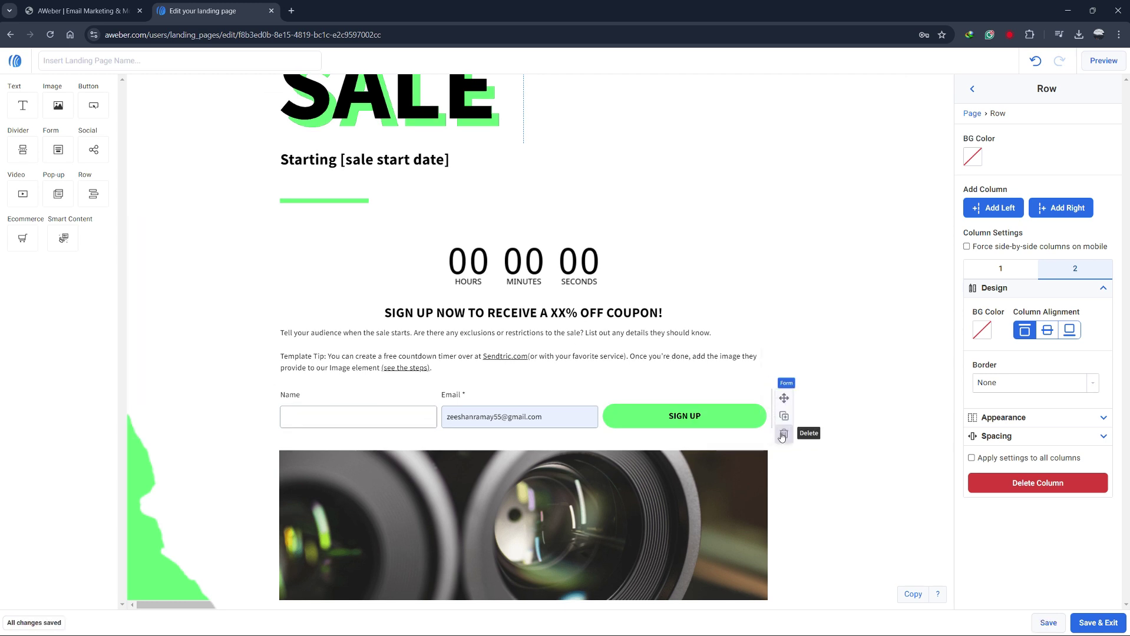
click(774, 433)
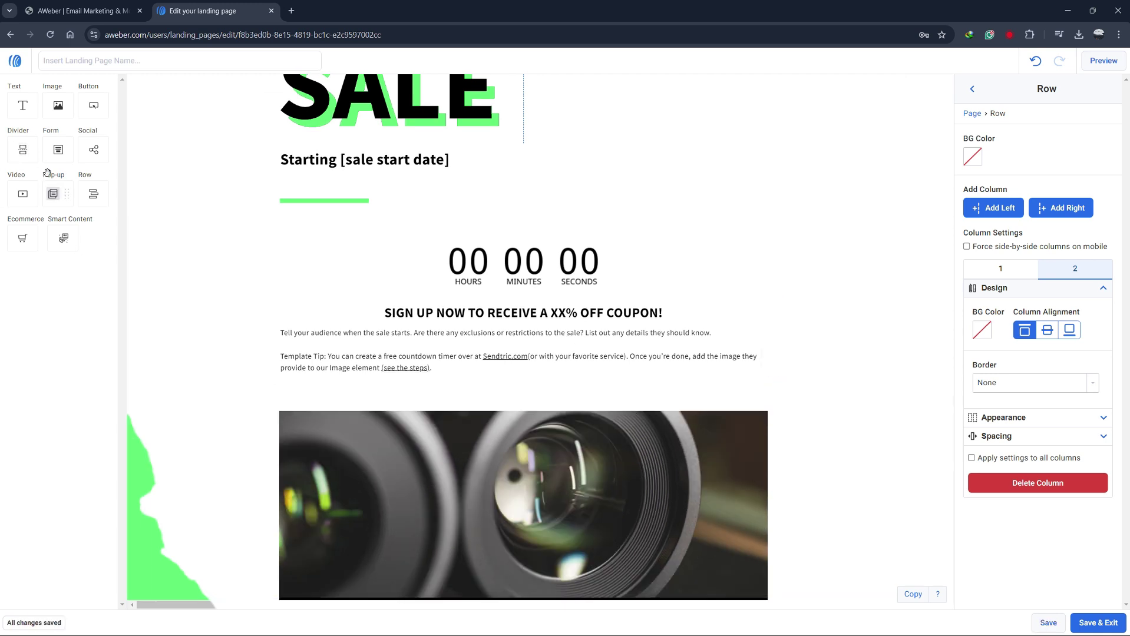
Insert a new form between the camera lens image and the Featured product section, and delete the lens image.
click(271, 312)
scroll(353, 294, down, 2)
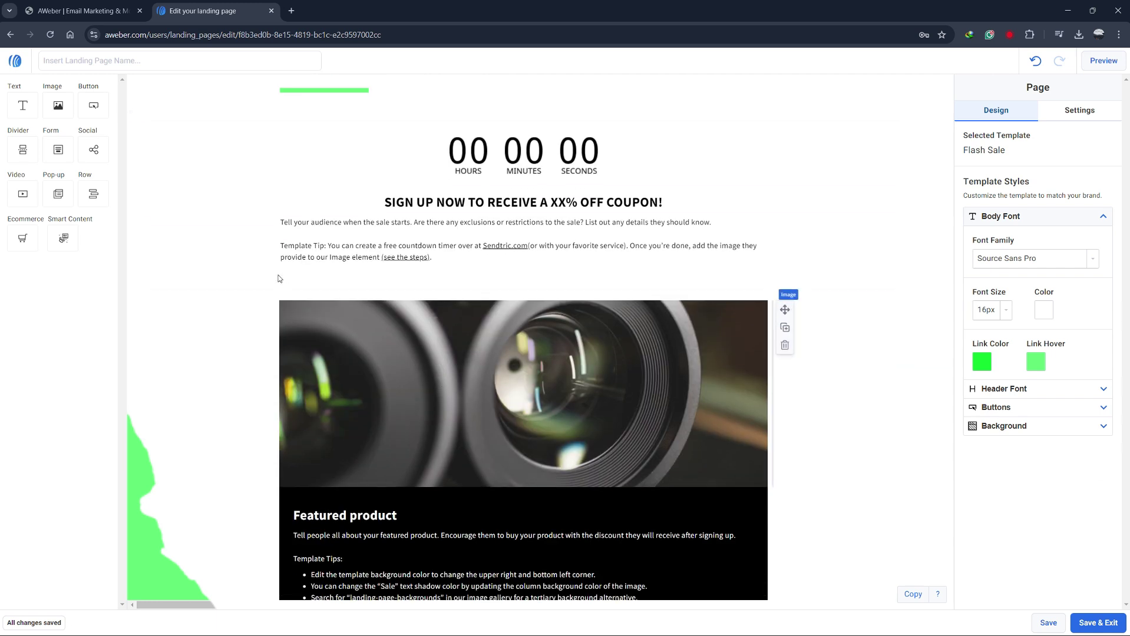
drag(57, 150, 436, 311)
scroll(437, 312, down, 3)
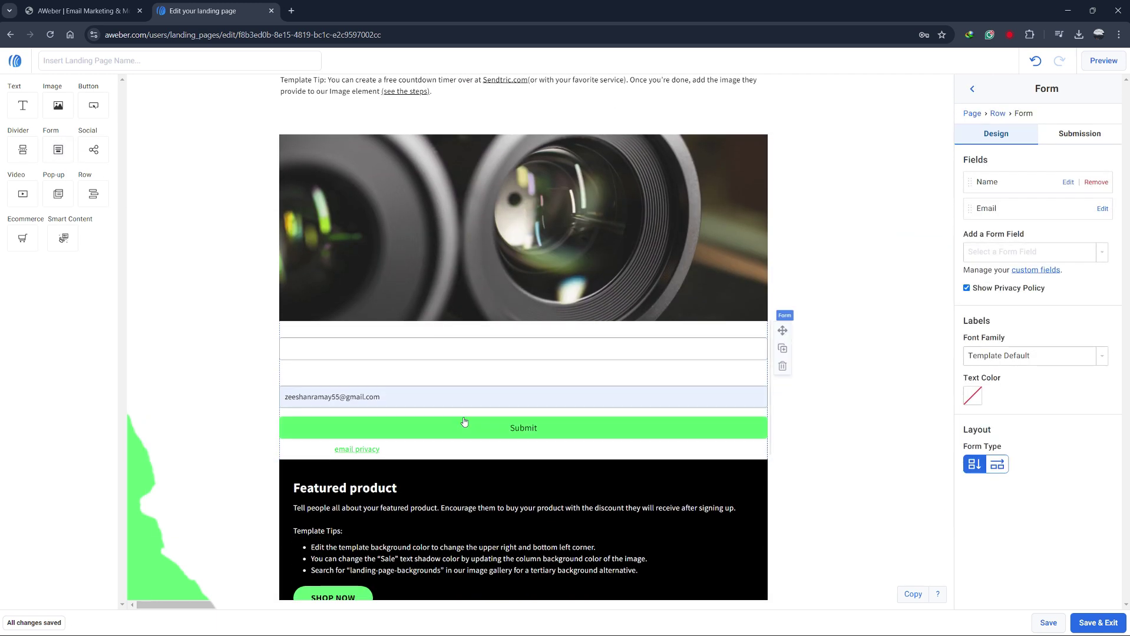
click(781, 179)
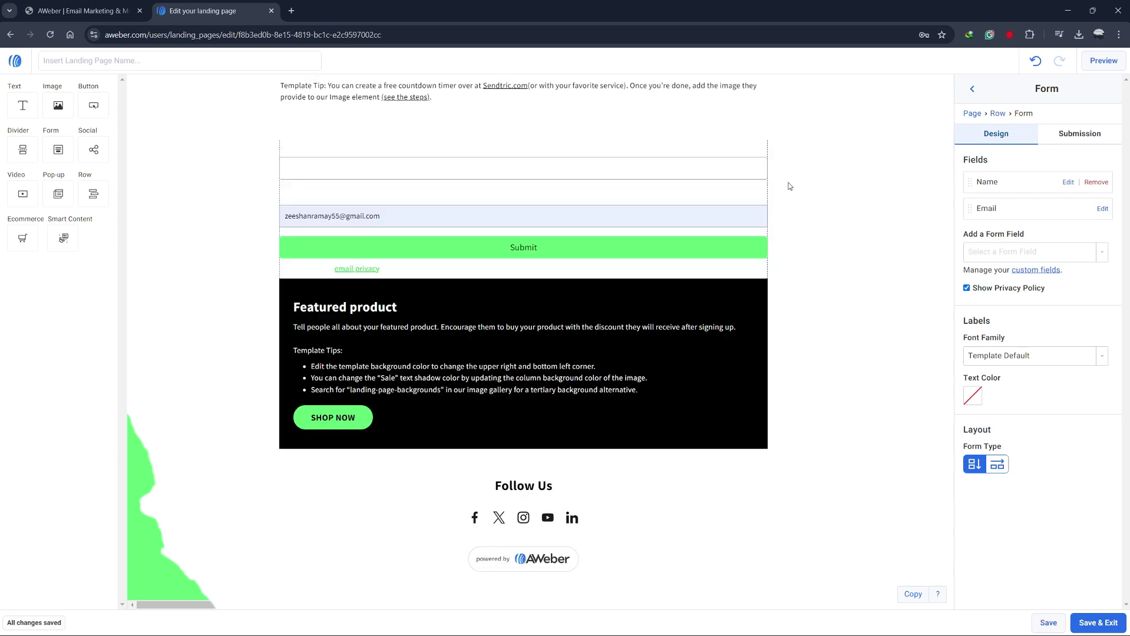
Insert a social icons element above the sign-up form and a divider directly above the icons.
scroll(180, 206, up, 3)
drag(89, 149, 300, 252)
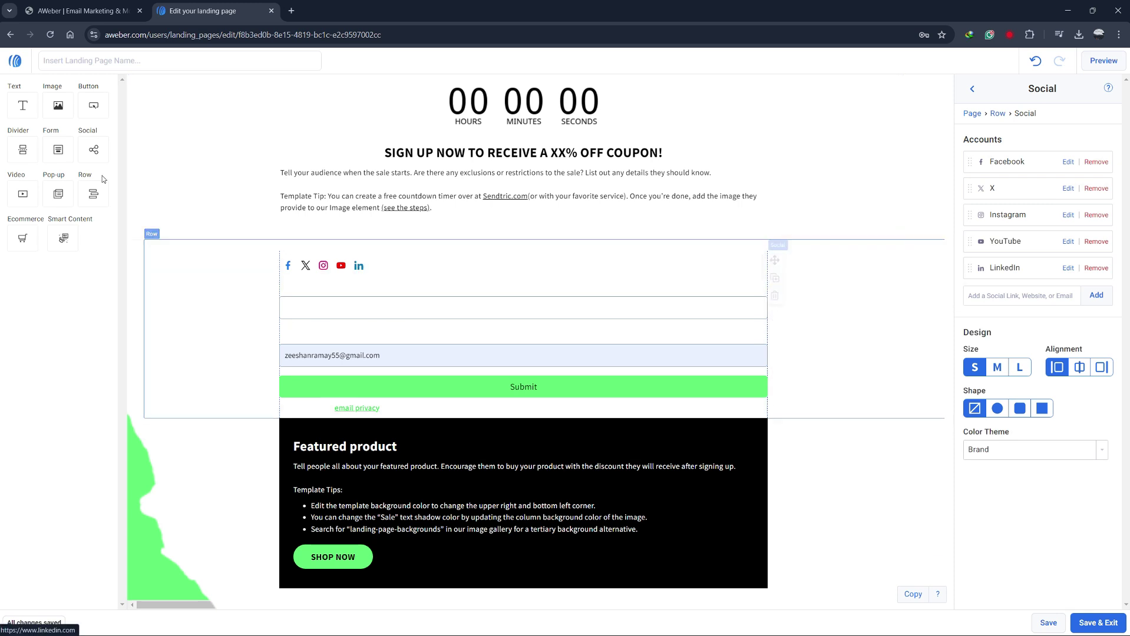
drag(20, 151, 367, 264)
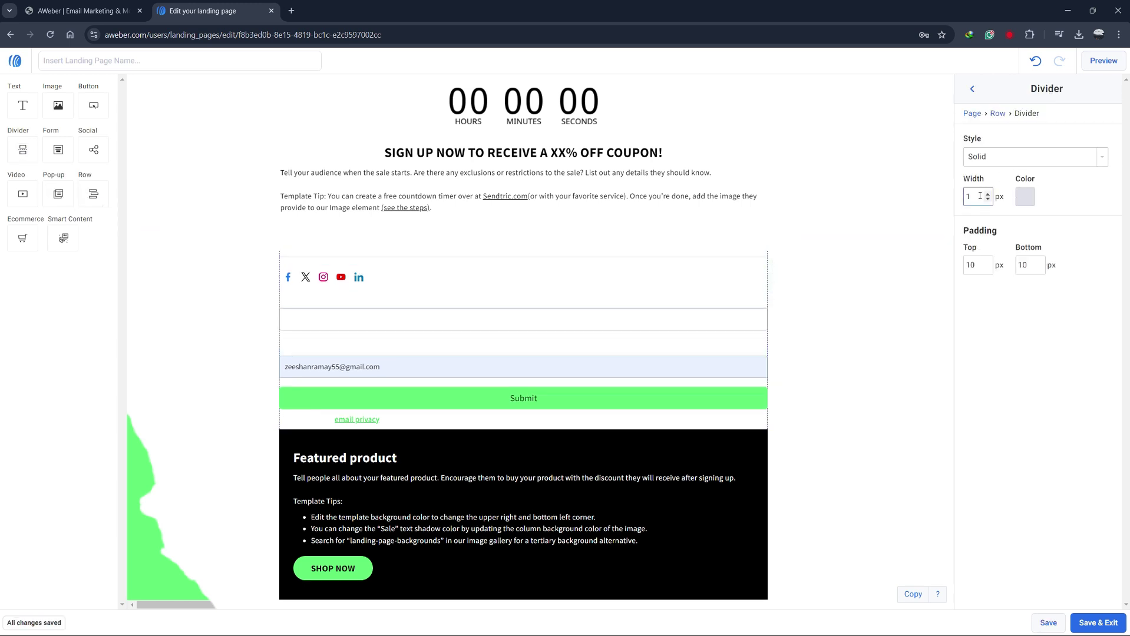
Style the new divider as dotted, 20 px wide, in the green color #6ADE66.
text(20)
click(1018, 158)
click(999, 192)
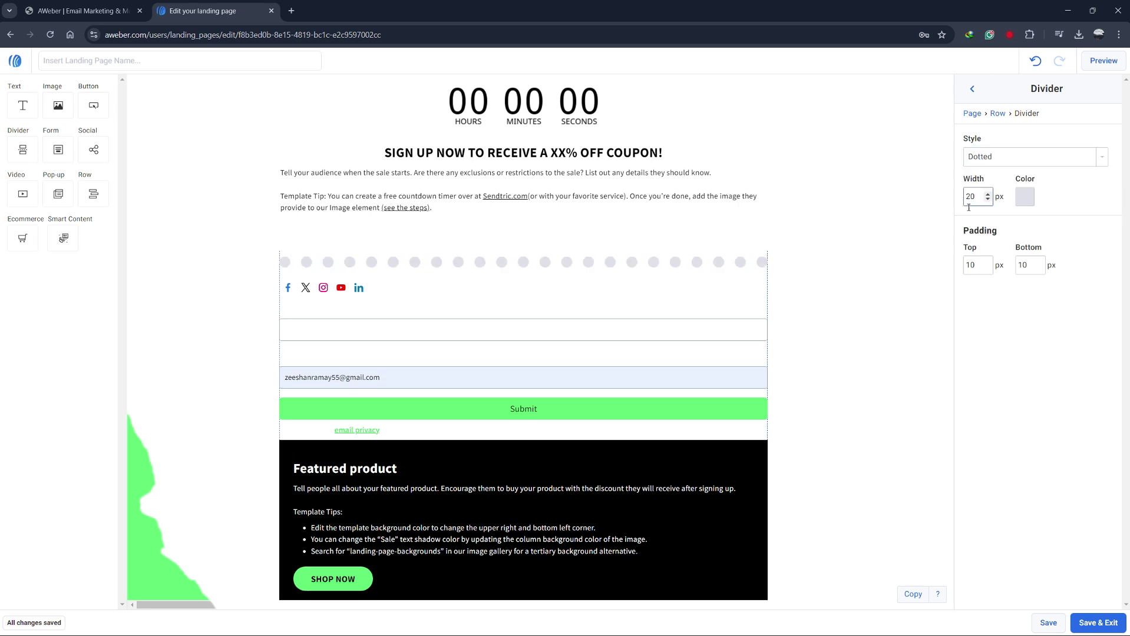
click(1025, 196)
click(1057, 433)
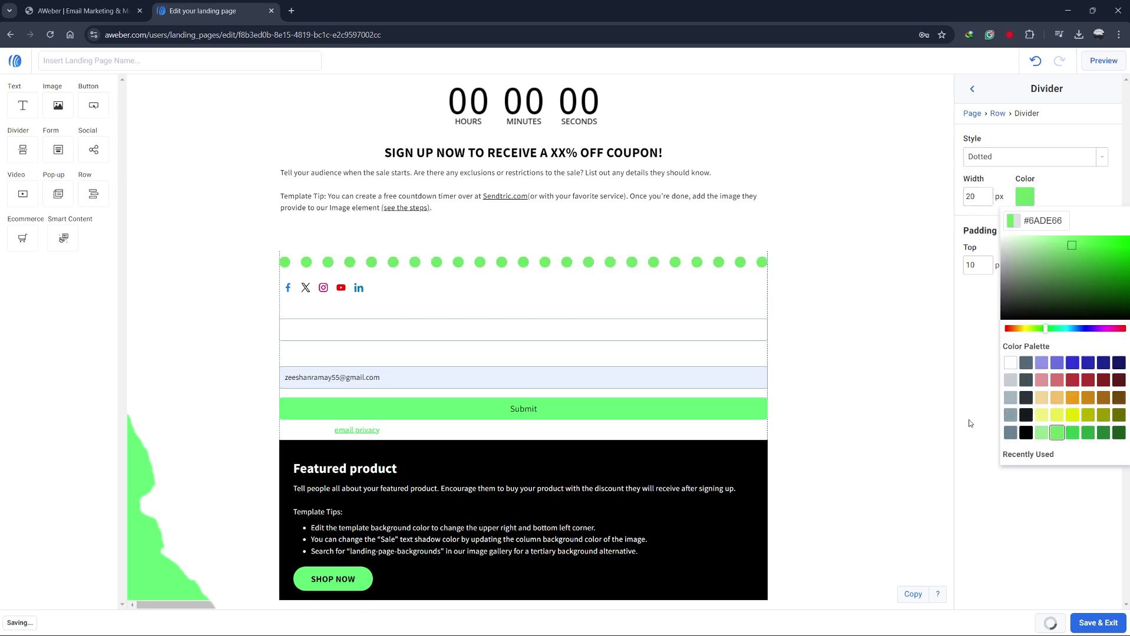
Add an empty text element above the Featured product heading and another between the form and the black section.
drag(22, 105, 325, 458)
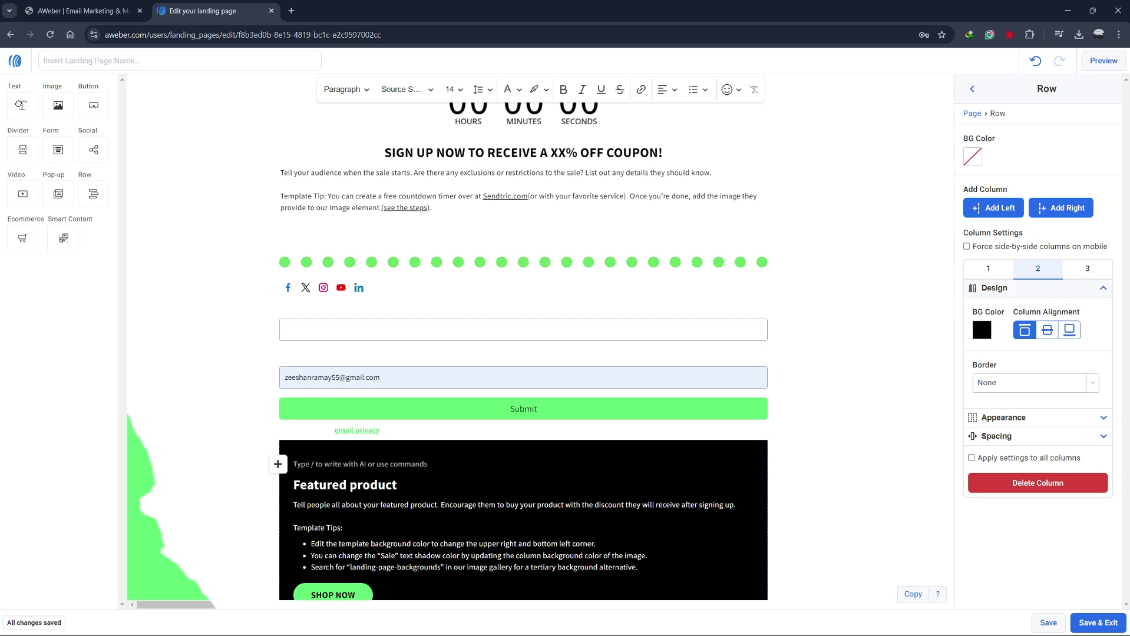
drag(22, 106, 300, 441)
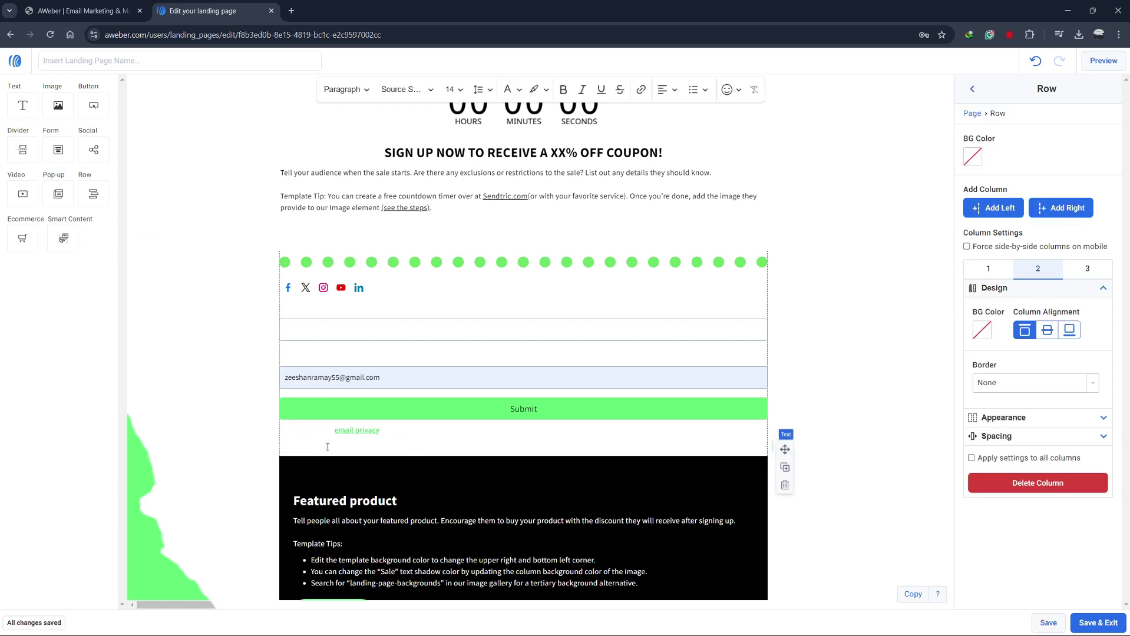
scroll(329, 447, down, 3)
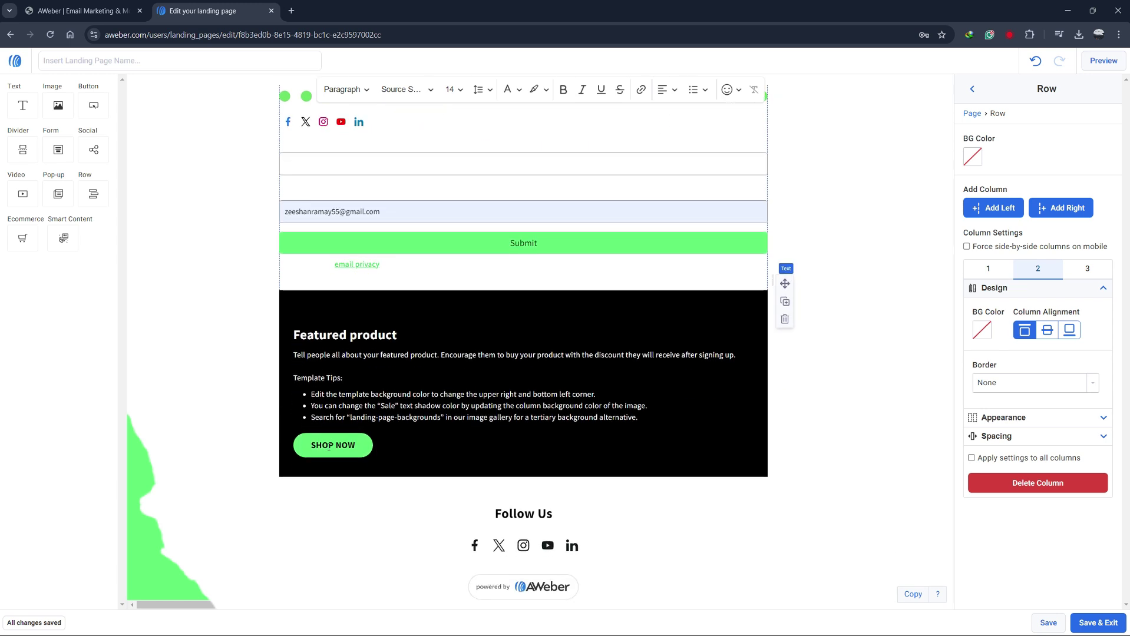
Preview the landing page in the desktop and mobile views, and return to the editor.
click(1109, 65)
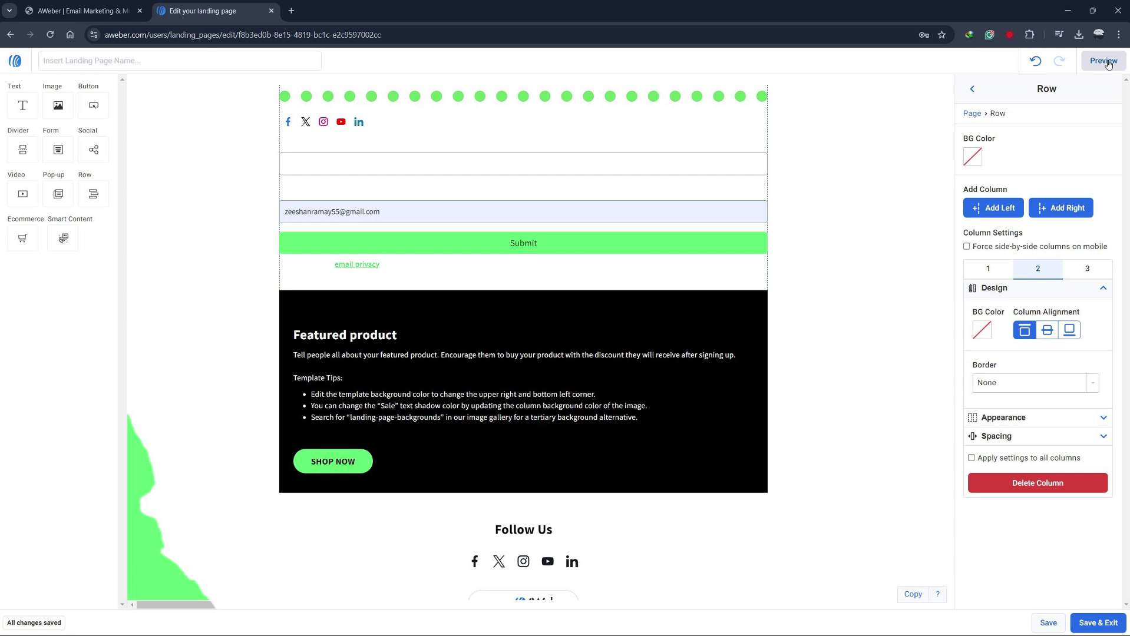
click(1104, 61)
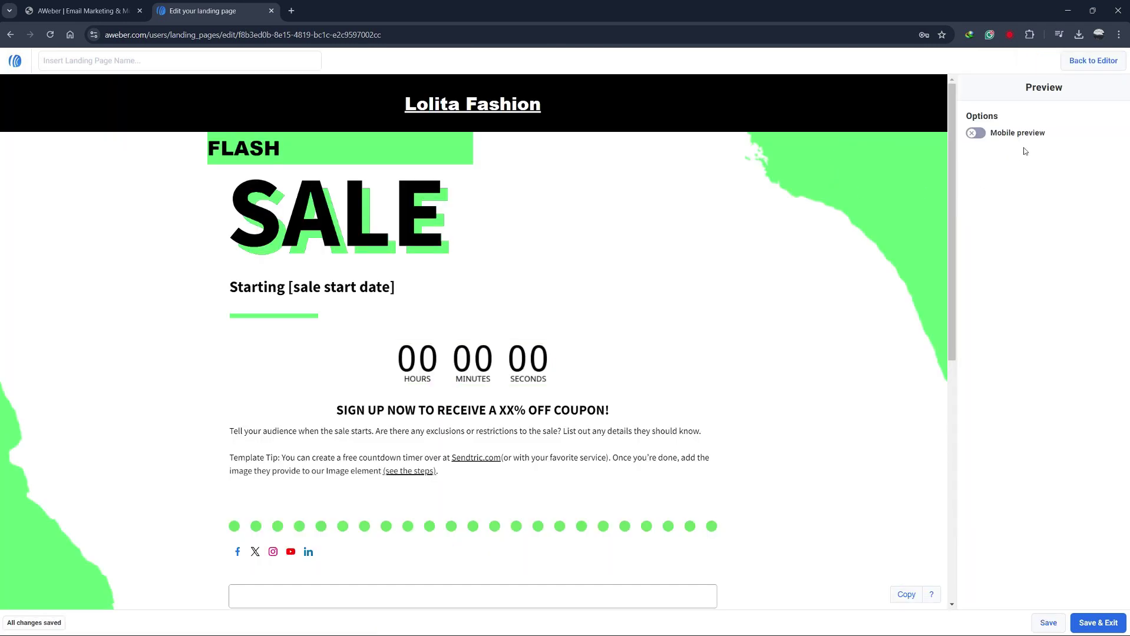
click(992, 136)
scroll(461, 271, down, 15)
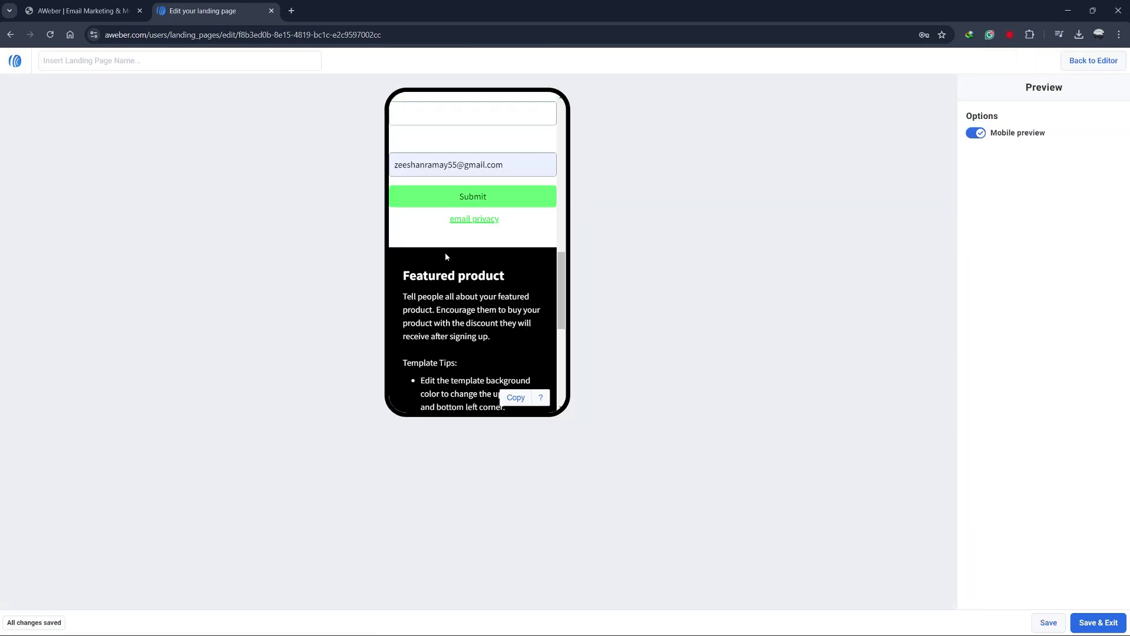
scroll(461, 271, up, 15)
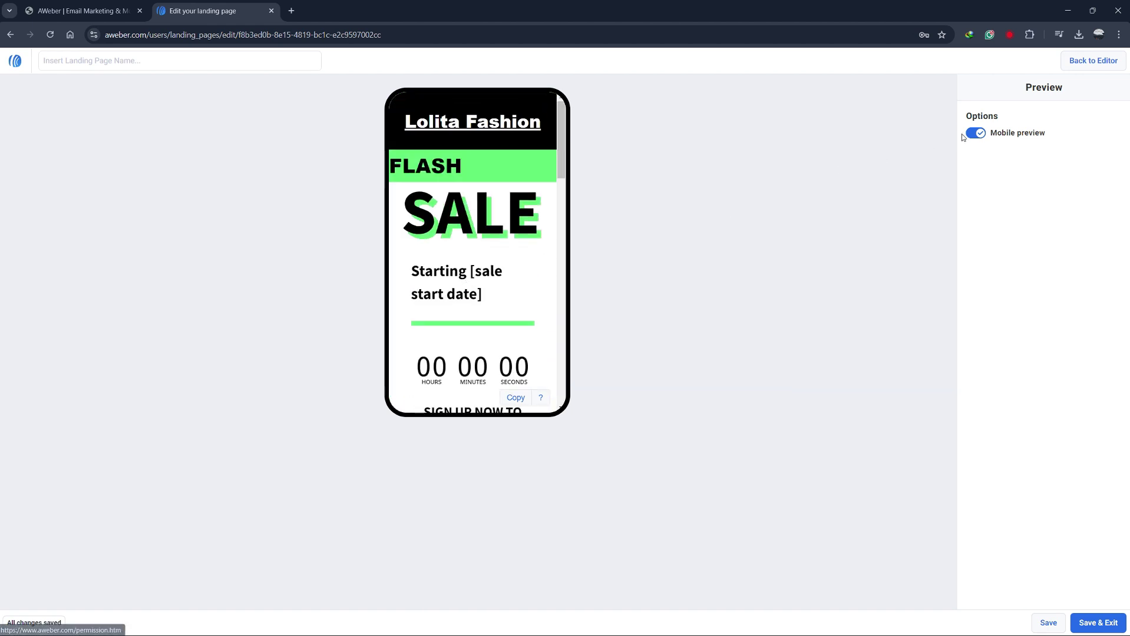
click(993, 135)
click(1101, 66)
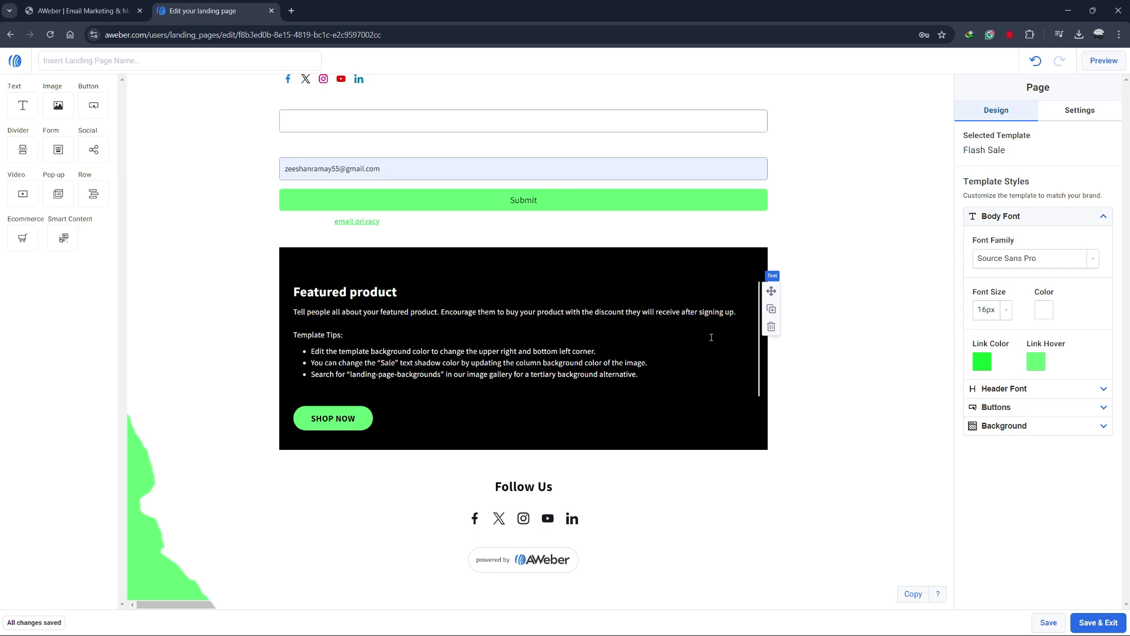
Save the landing page, exit the editor, and publish the page from the landing pages list.
scroll(712, 337, up, 5)
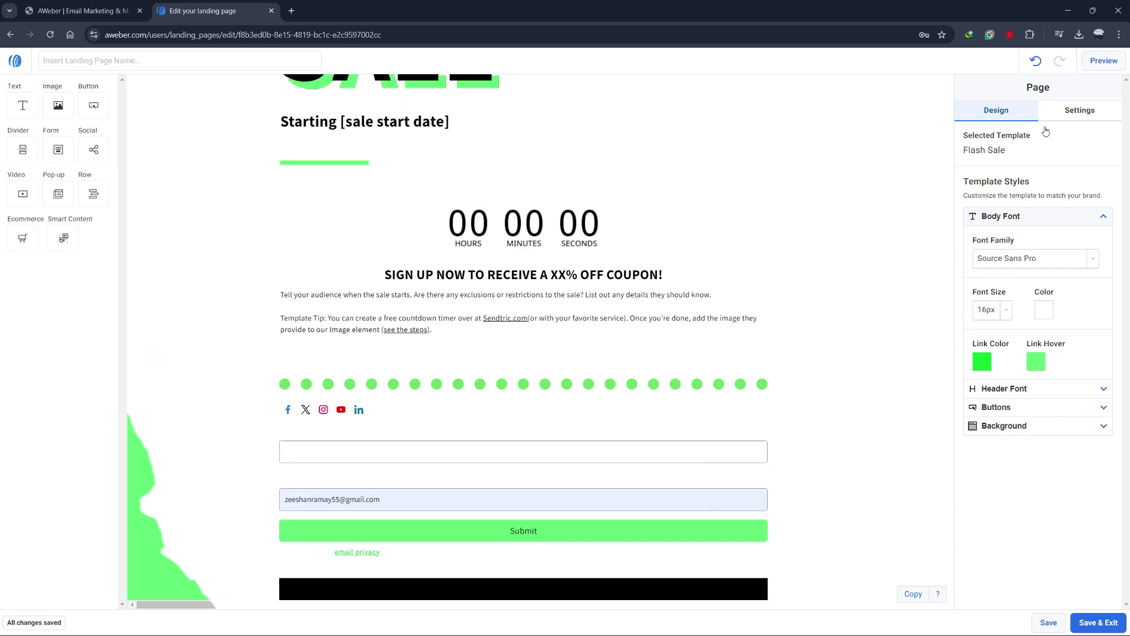
click(1105, 626)
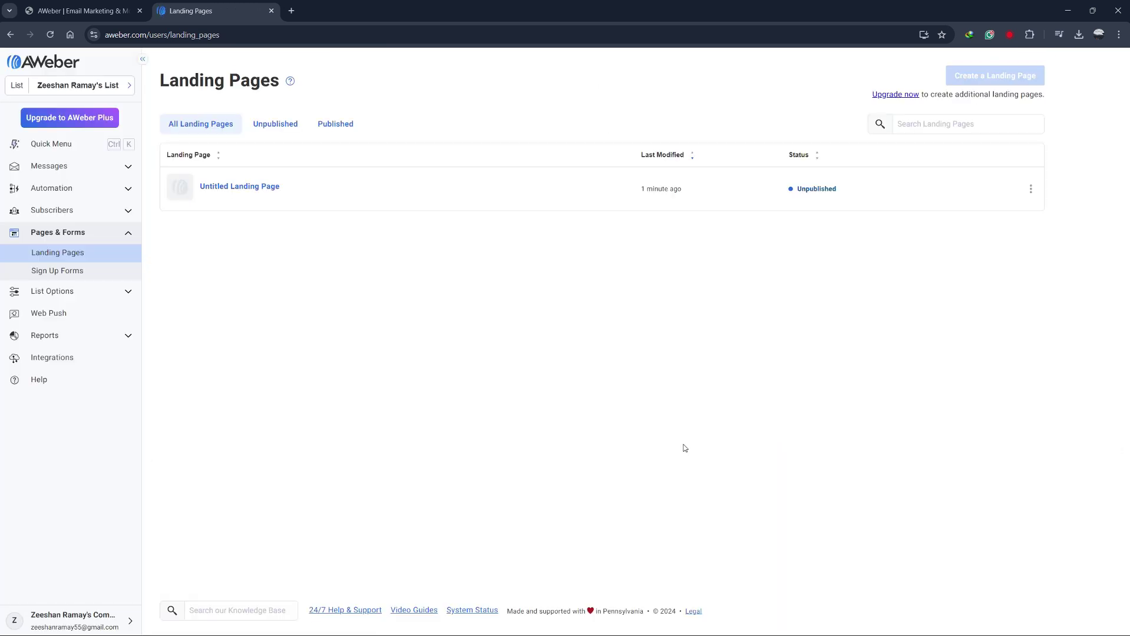
mouse_move(1012, 195)
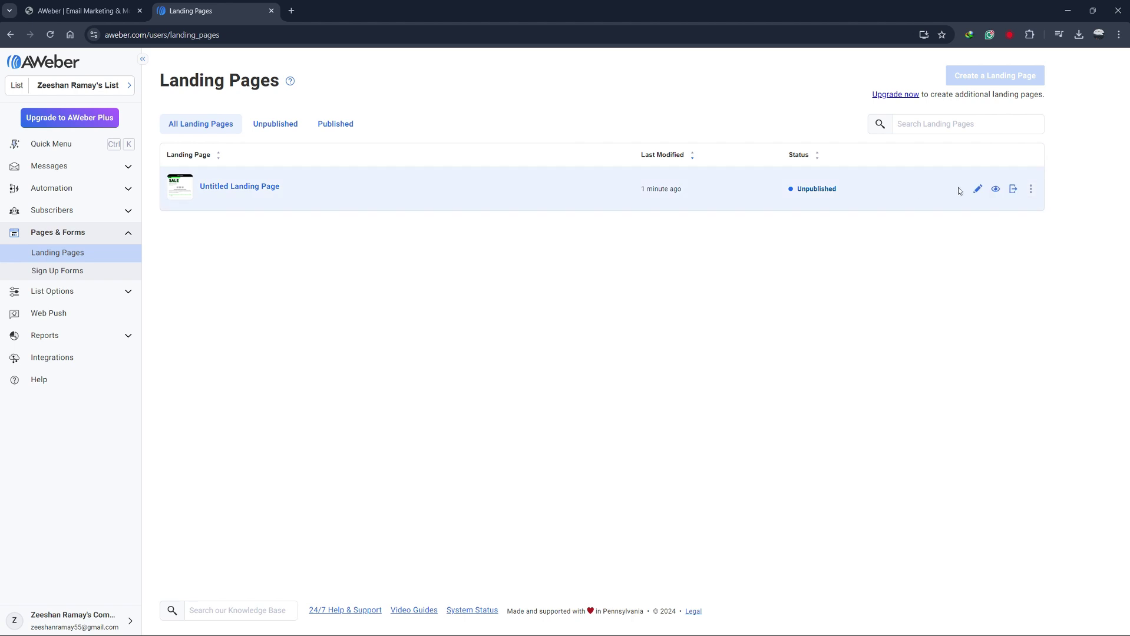
click(1013, 190)
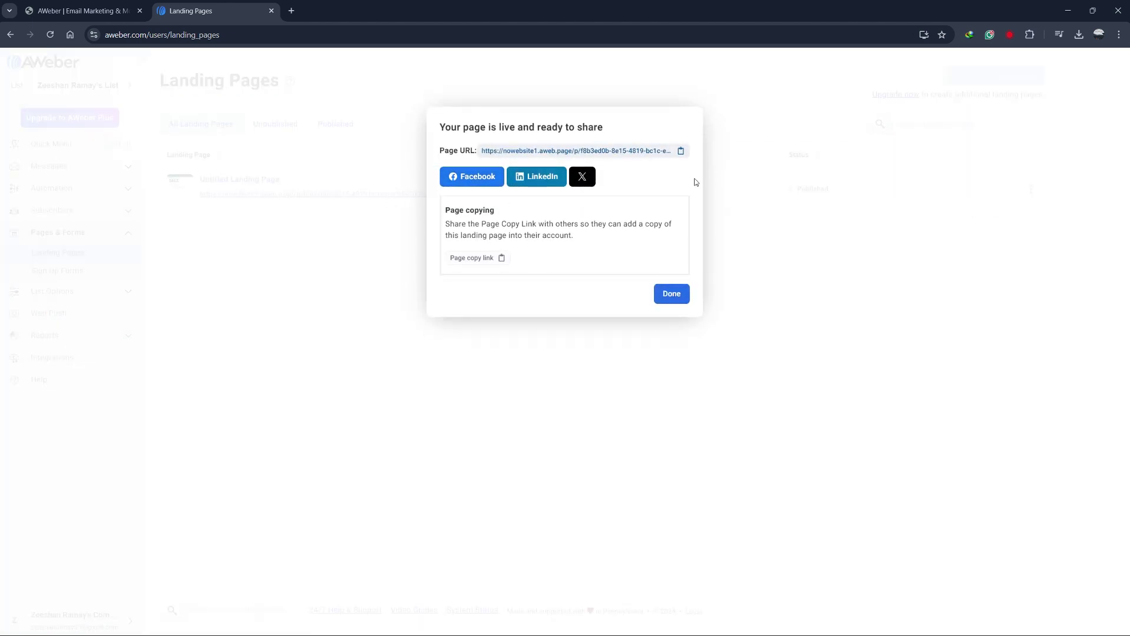
Open the landing page in a new browser tab using its page copy link and review it from top to bottom.
click(500, 258)
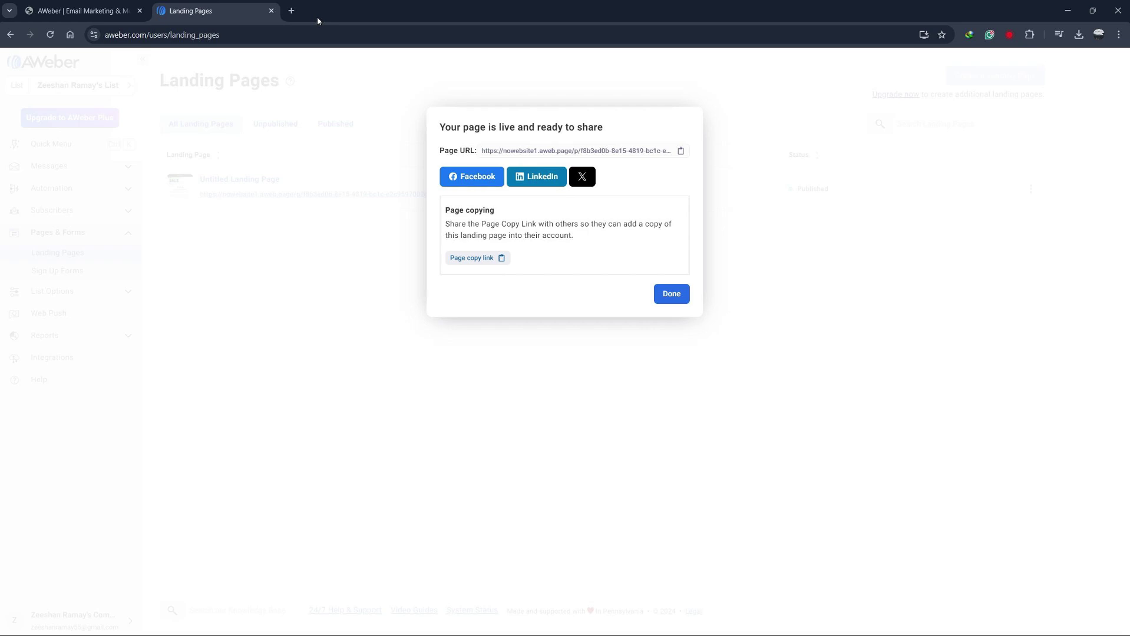
click(291, 10)
key(ctrl+v)
key(Return)
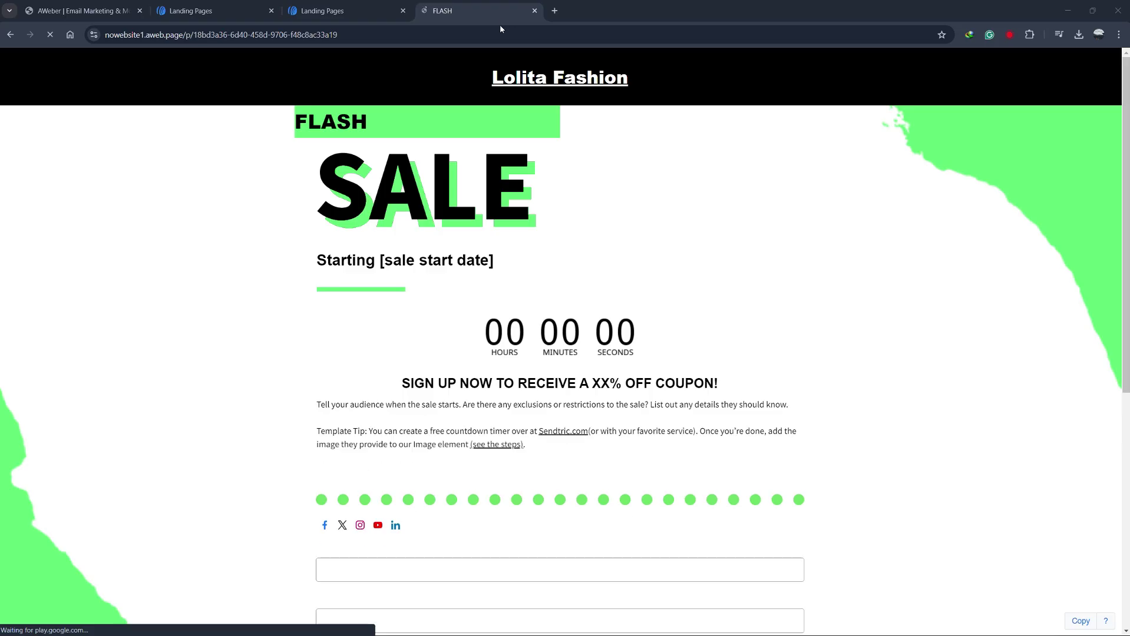
scroll(546, 151, down, 7)
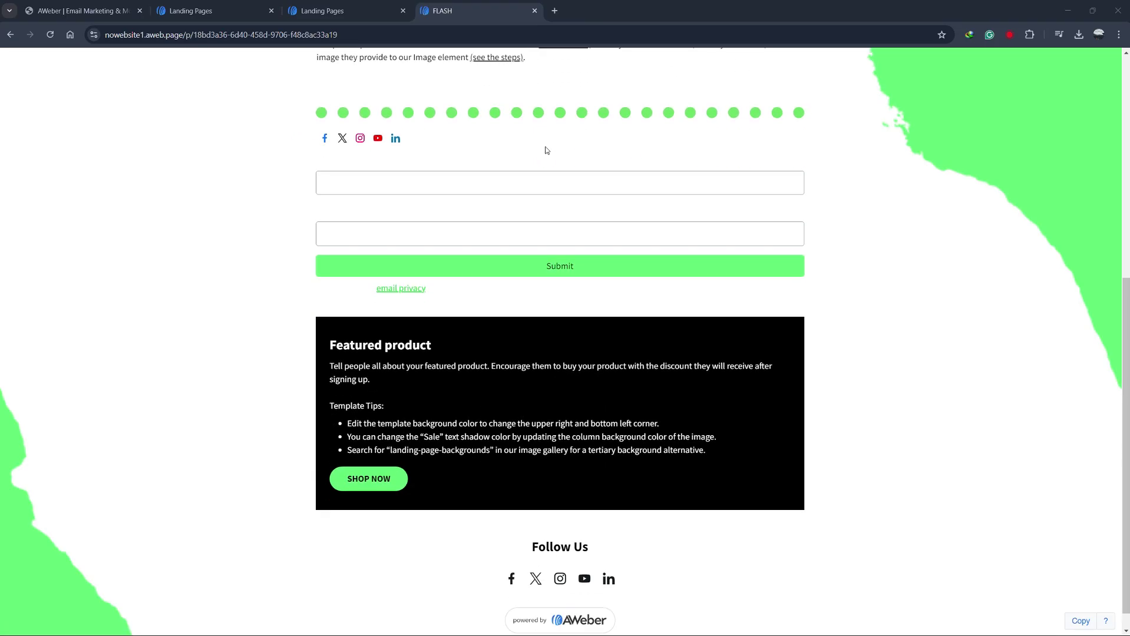
scroll(546, 151, up, 7)
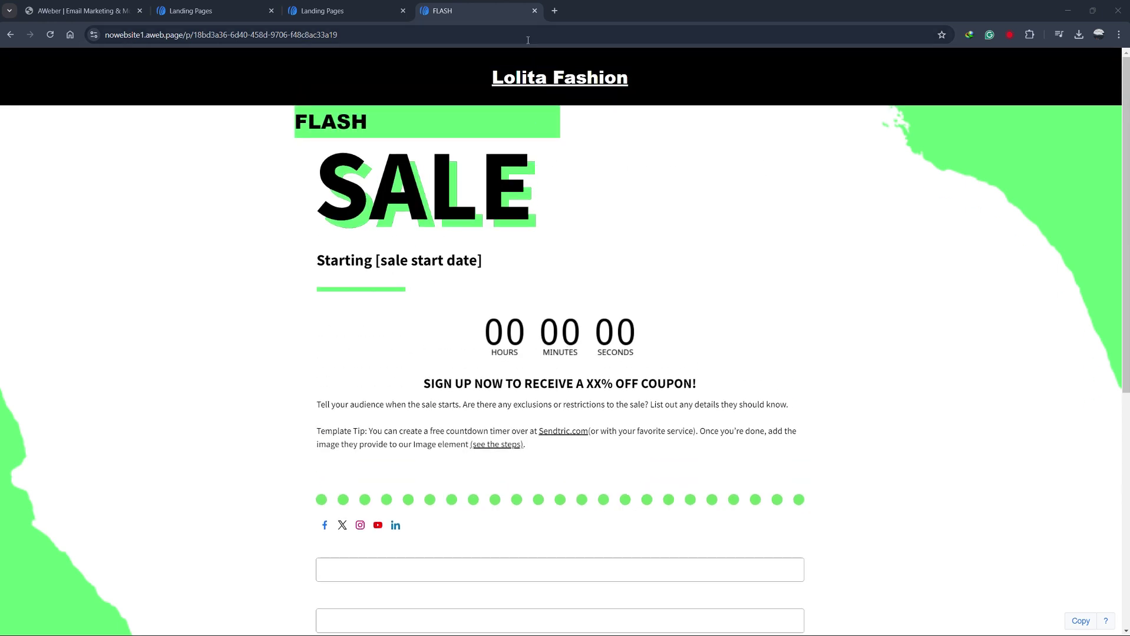
key(ctrl+w)
key(ctrl+w)
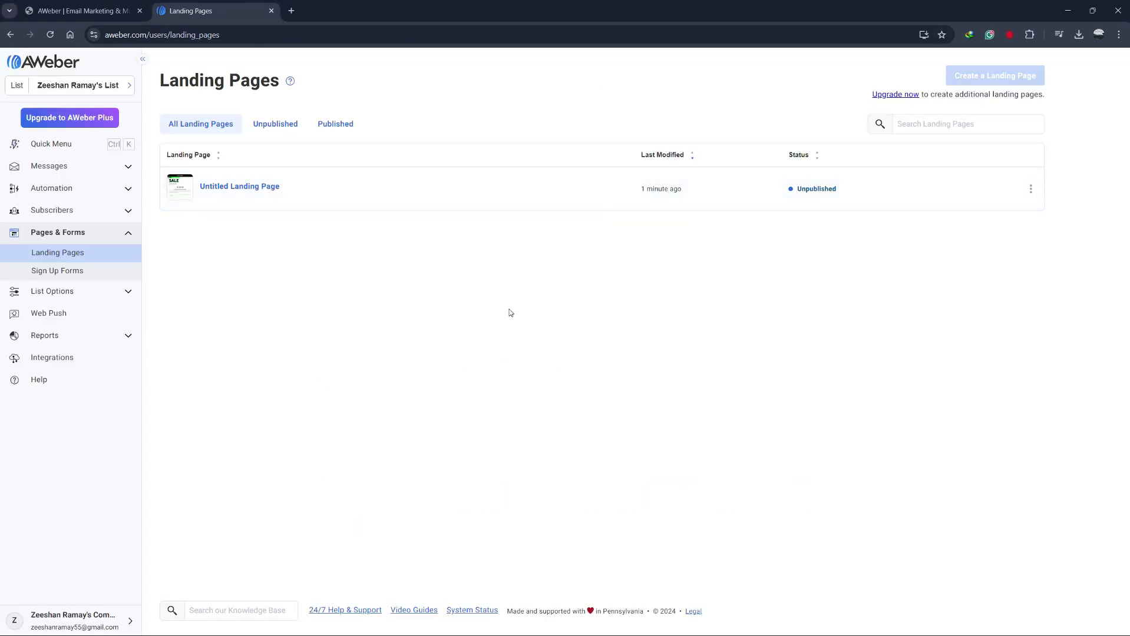